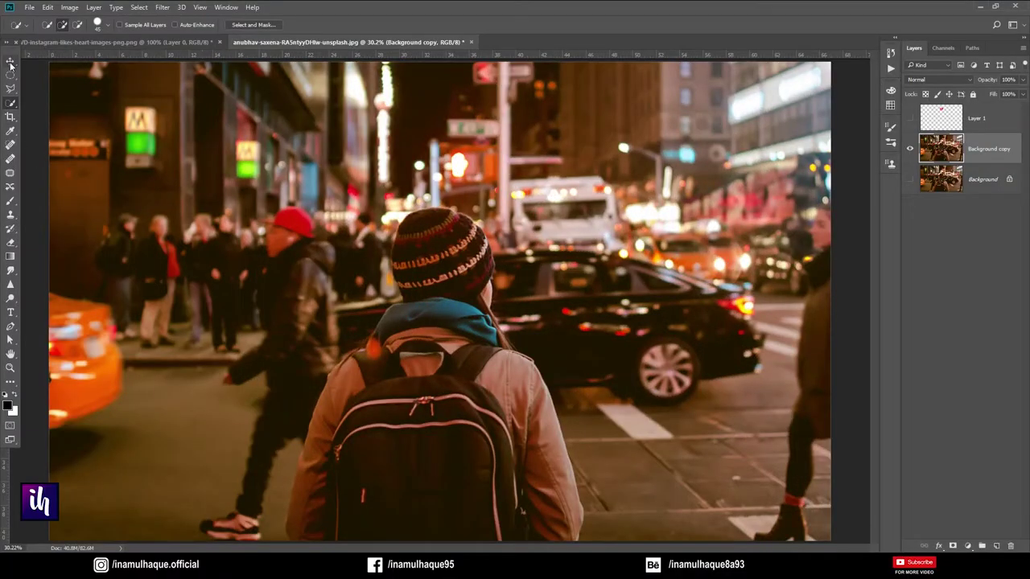
Extend the Quick Selection over the crowd, background buildings and car, then undo a trial mask.
left_click_drag(260, 406, 177, 402)
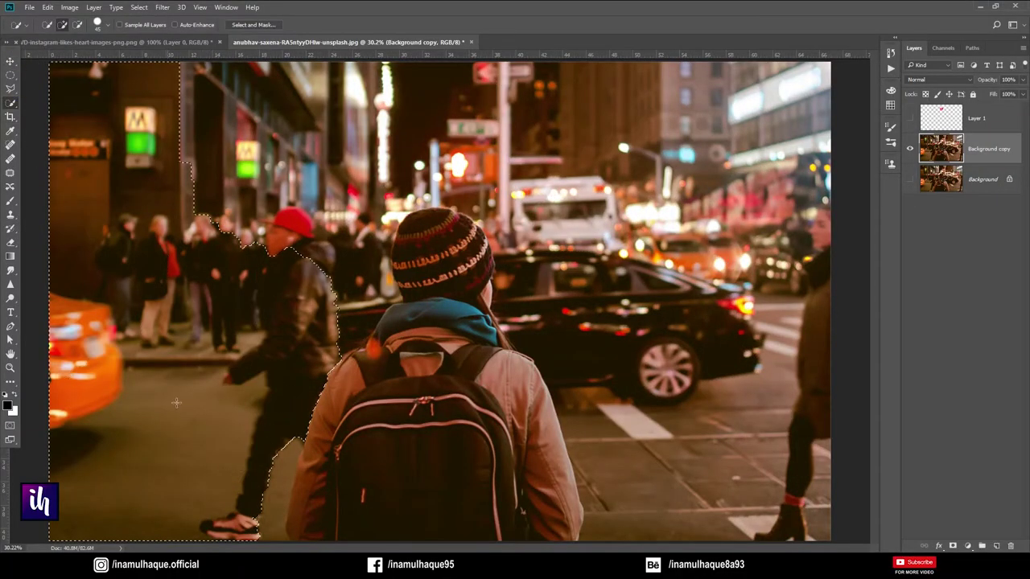
left_click_drag(148, 186, 408, 117)
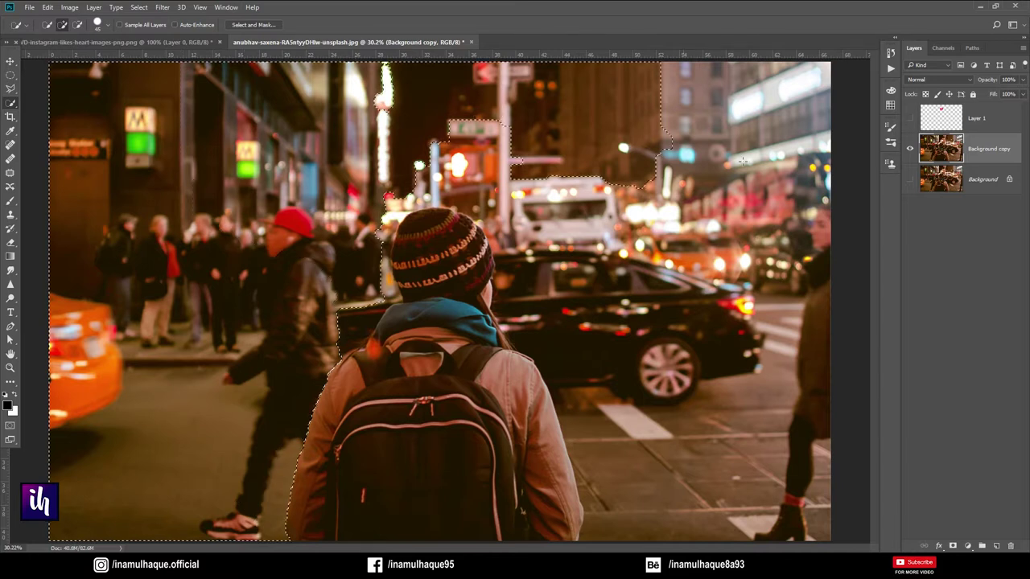
mouse_move(742, 161)
left_mouse_down()
mouse_move(638, 434)
mouse_move(418, 165)
left_mouse_up()
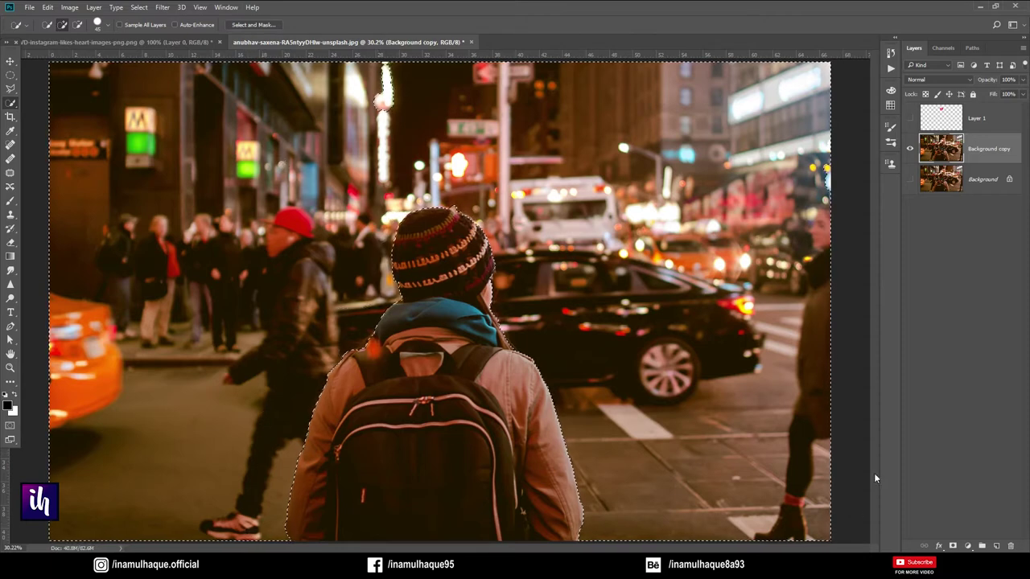
left_click(952, 546)
key("ctrl+z")
Invert the selection to the backpacker and copy them onto a new Layer 2.
key("ctrl+shift+i")
left_click(952, 546)
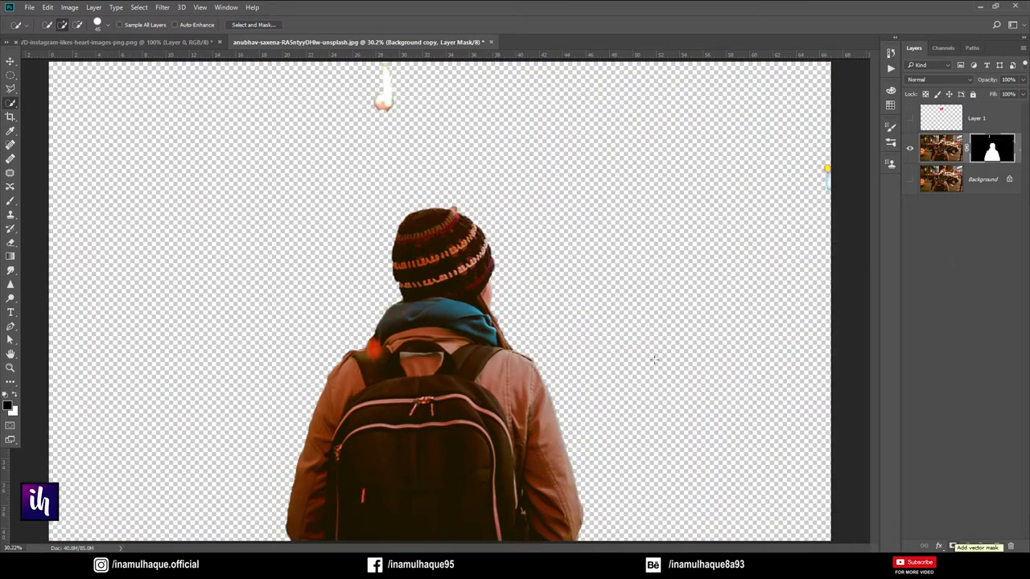
key("ctrl+z")
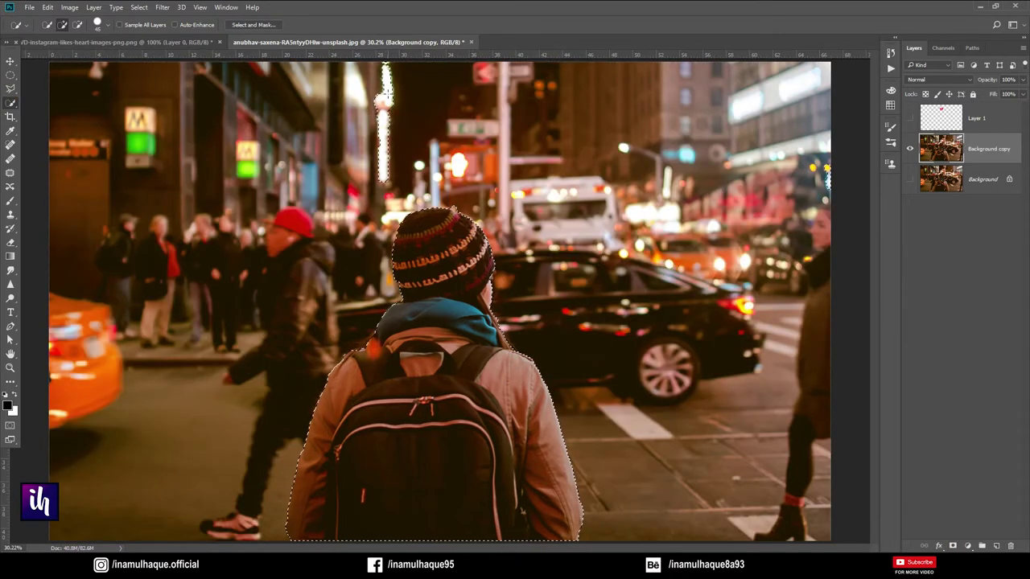
key("alt")
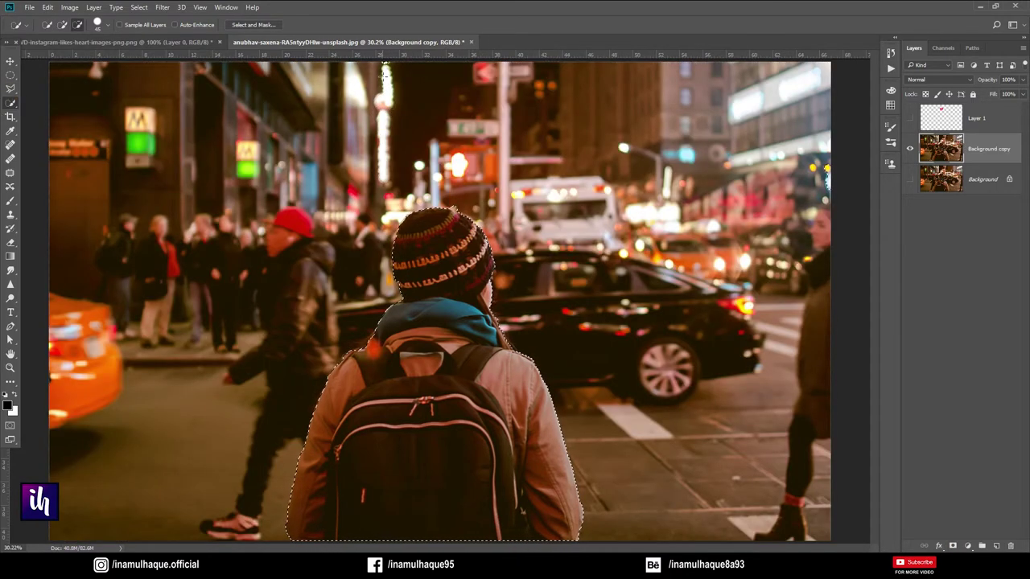
left_click(13, 62)
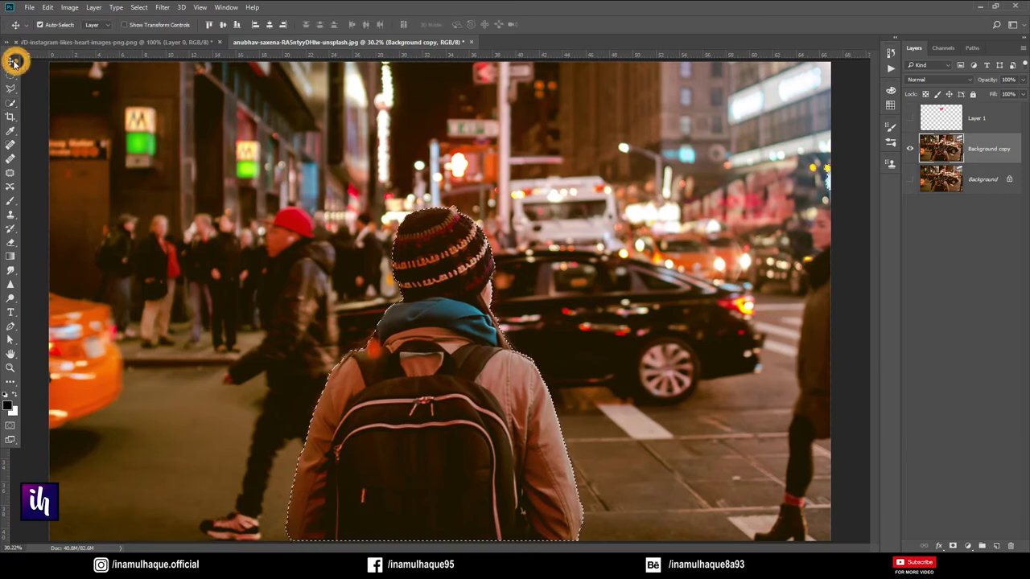
key("ctrl+j")
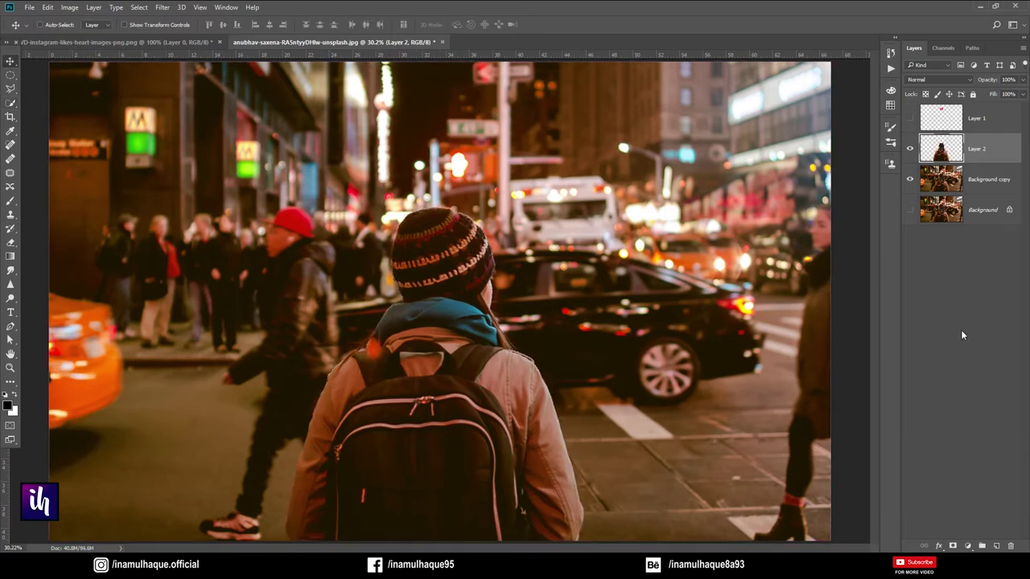
Add a Curves layer above Background copy that pulls the midtones down for a darker night street.
left_click(910, 183)
left_click(989, 179)
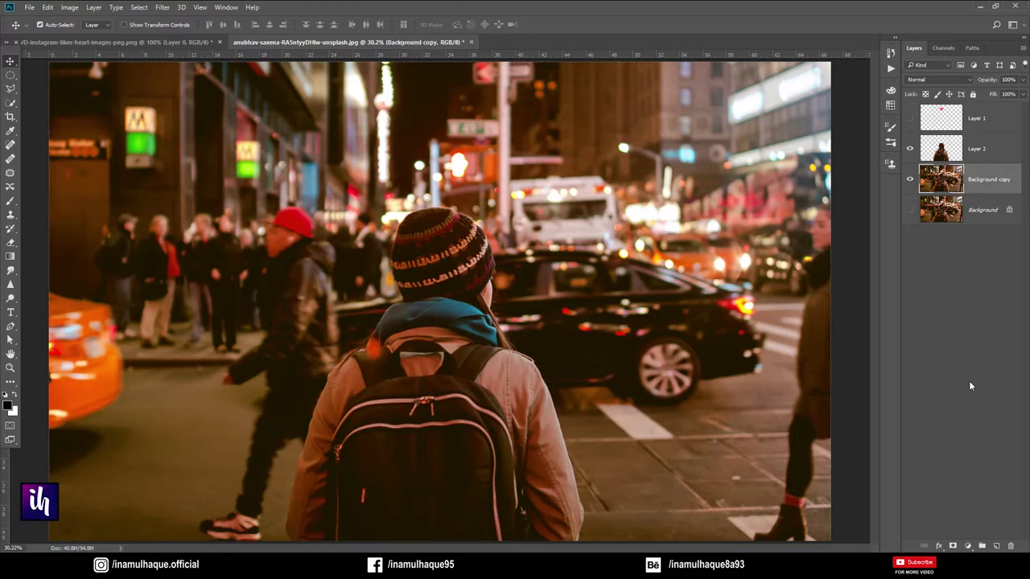
left_click(968, 546)
left_click(958, 363)
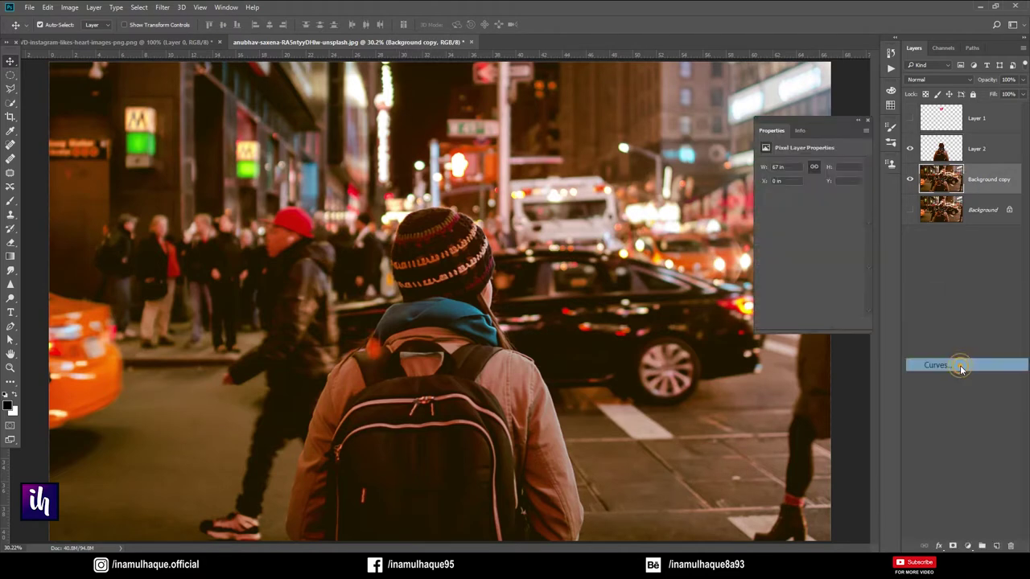
left_click_drag(854, 190, 893, 190)
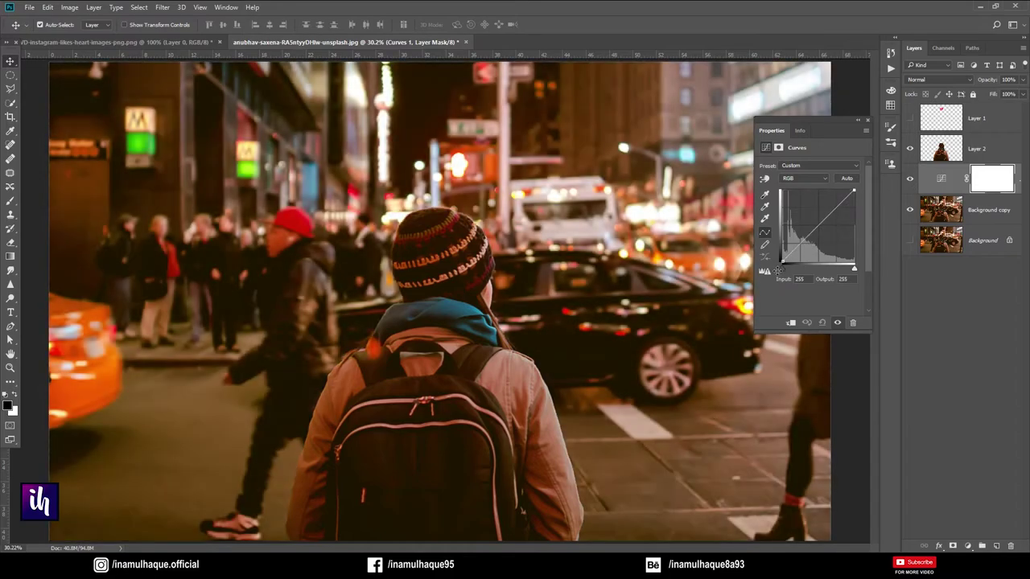
left_click_drag(782, 264, 765, 260)
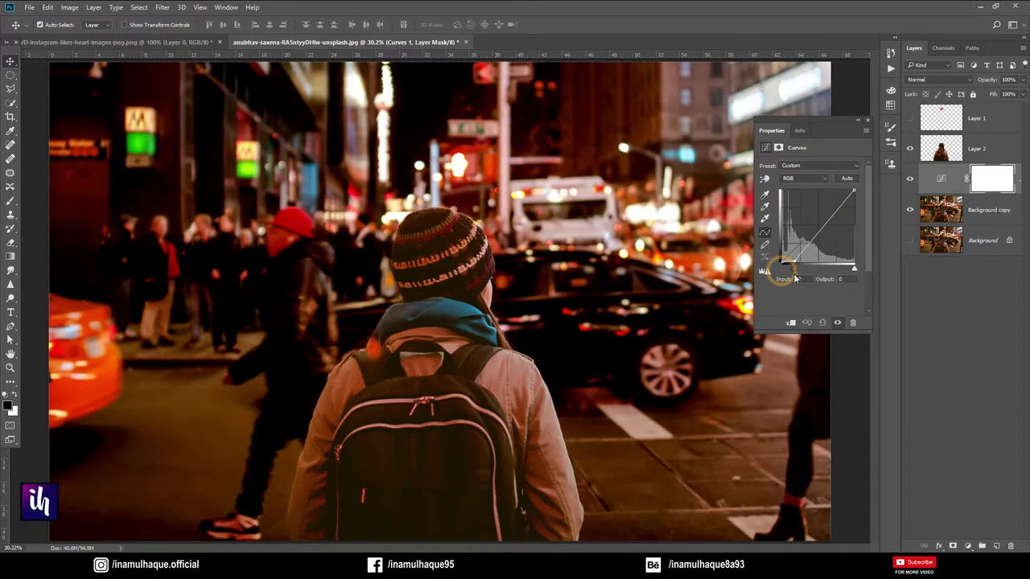
left_click_drag(827, 226, 826, 240)
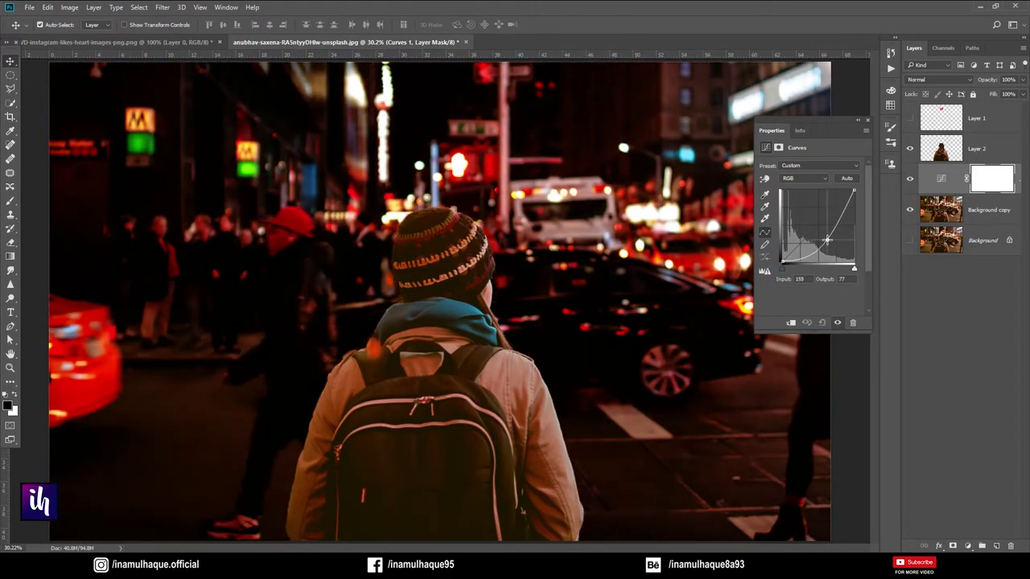
left_click_drag(827, 241, 829, 242)
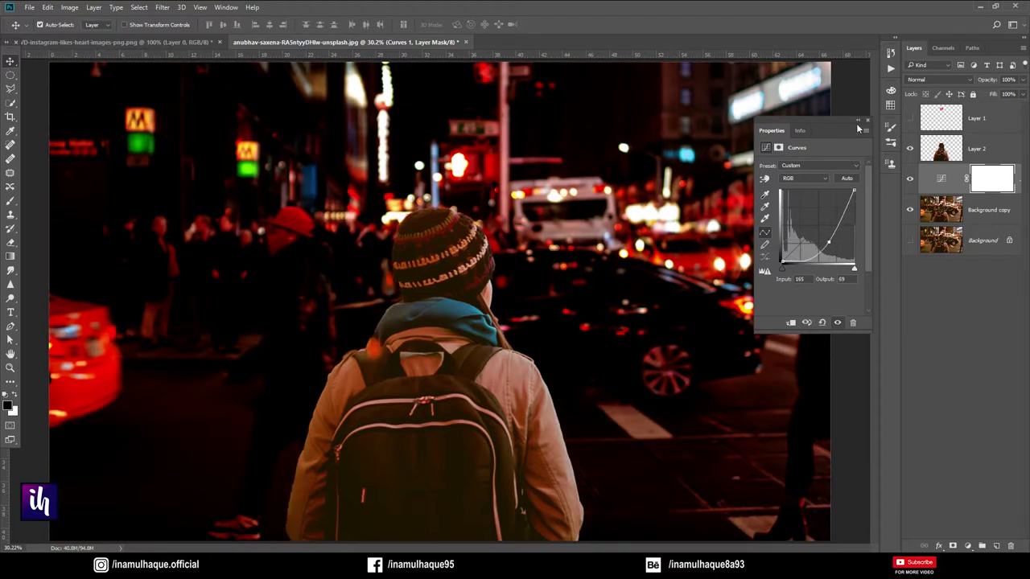
left_click(858, 120)
Add a Curves layer clipped to Layer 2 that brightens the person's highlights and deepens shadows slightly.
left_click(977, 149)
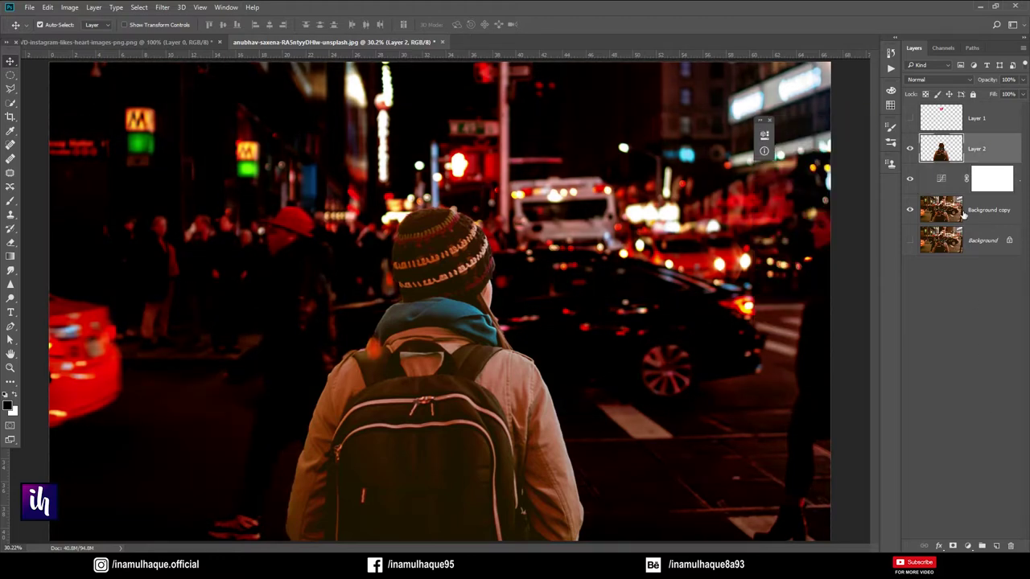
left_click(967, 546)
left_click(937, 362)
left_click_drag(686, 240, 693, 239)
left_click(674, 324)
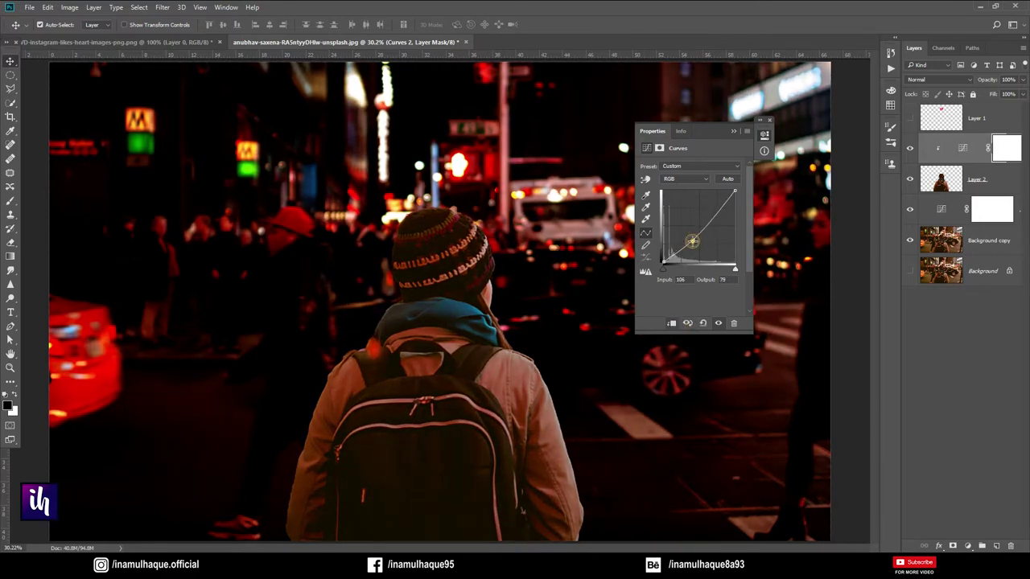
left_click(716, 212)
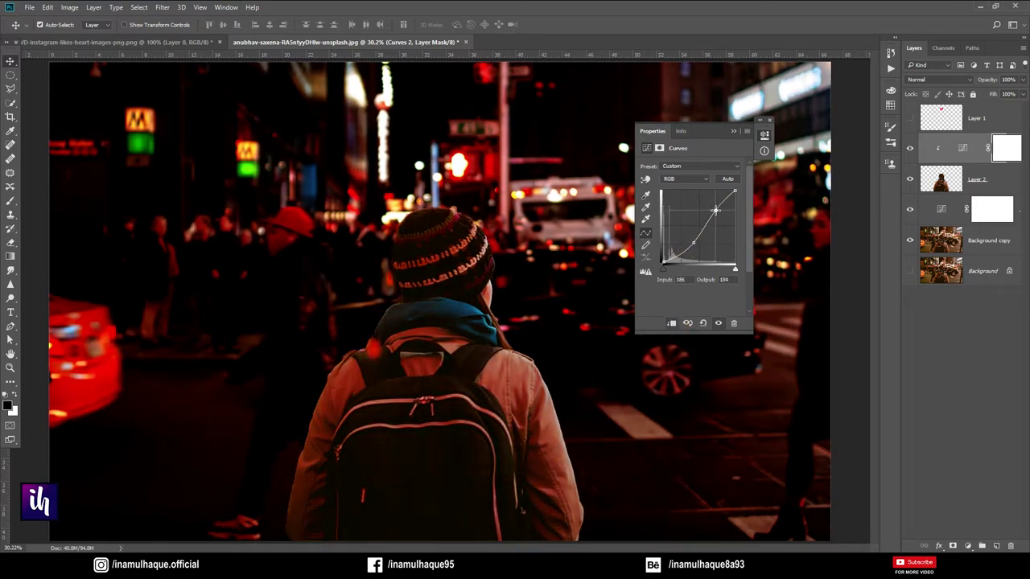
left_click_drag(734, 268, 729, 269)
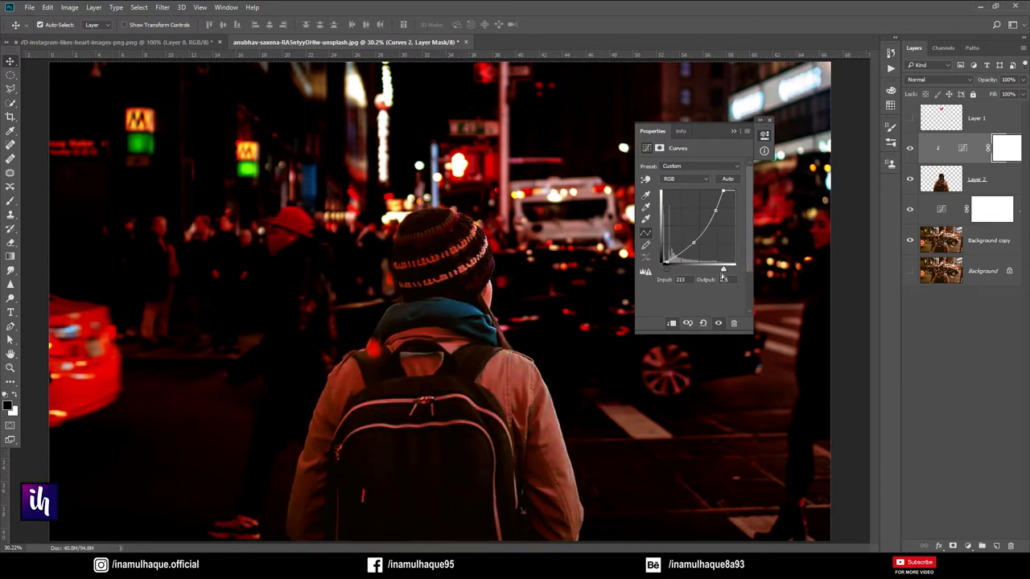
left_click_drag(669, 274, 671, 276)
left_click(734, 131)
Show the heart badge and apply a 20.8-pixel Gaussian Blur to the Background copy street.
left_click(909, 119)
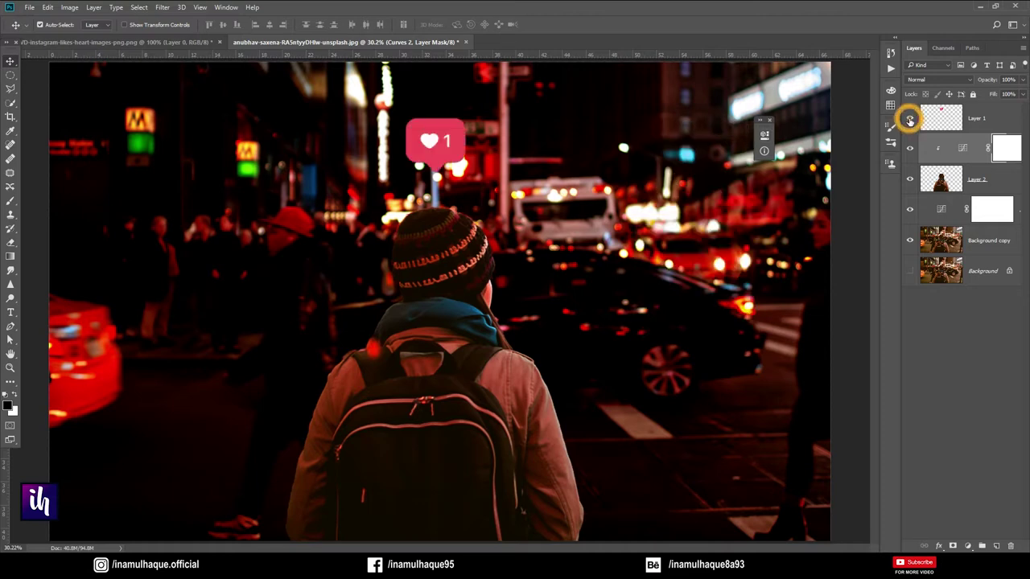
left_click(977, 238)
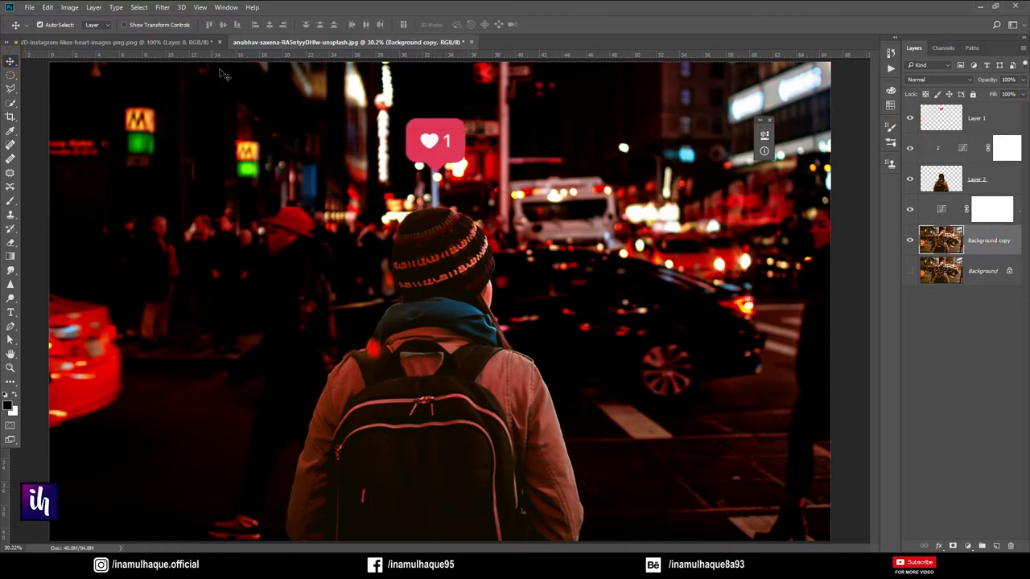
left_click(162, 8)
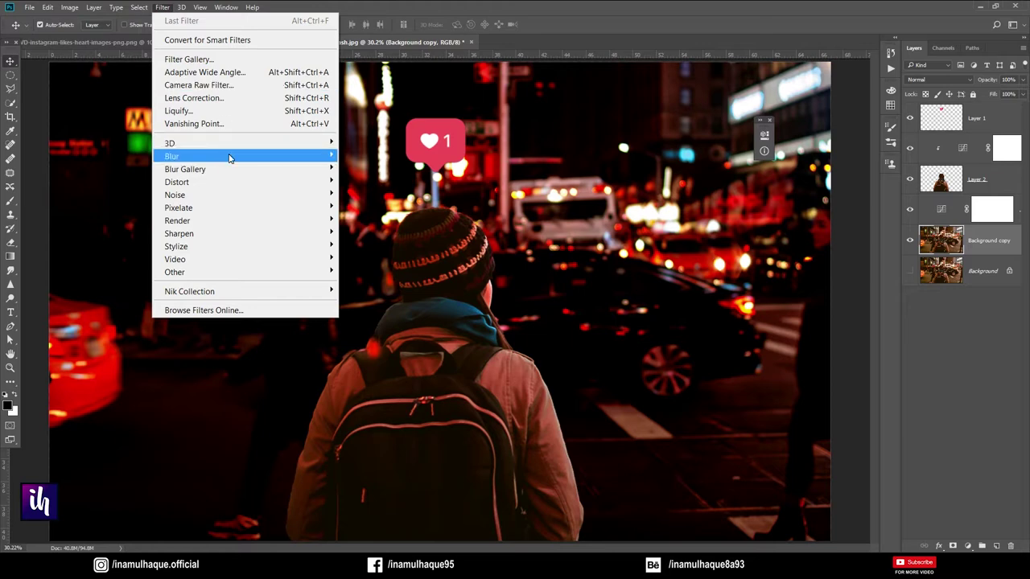
left_click(367, 207)
left_click_drag(480, 297, 485, 295)
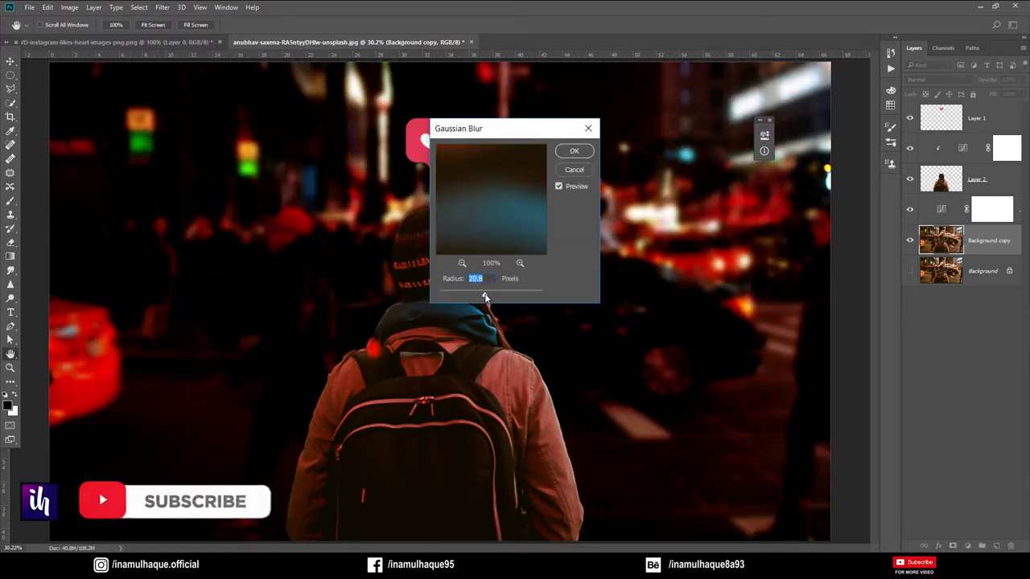
left_click(575, 151)
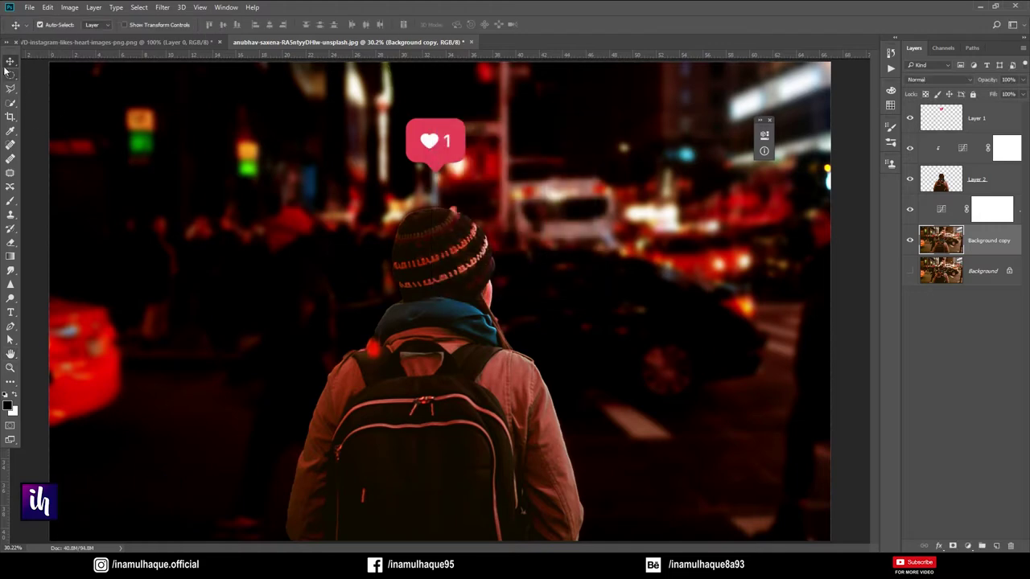
right_click(431, 152)
left_click(434, 155)
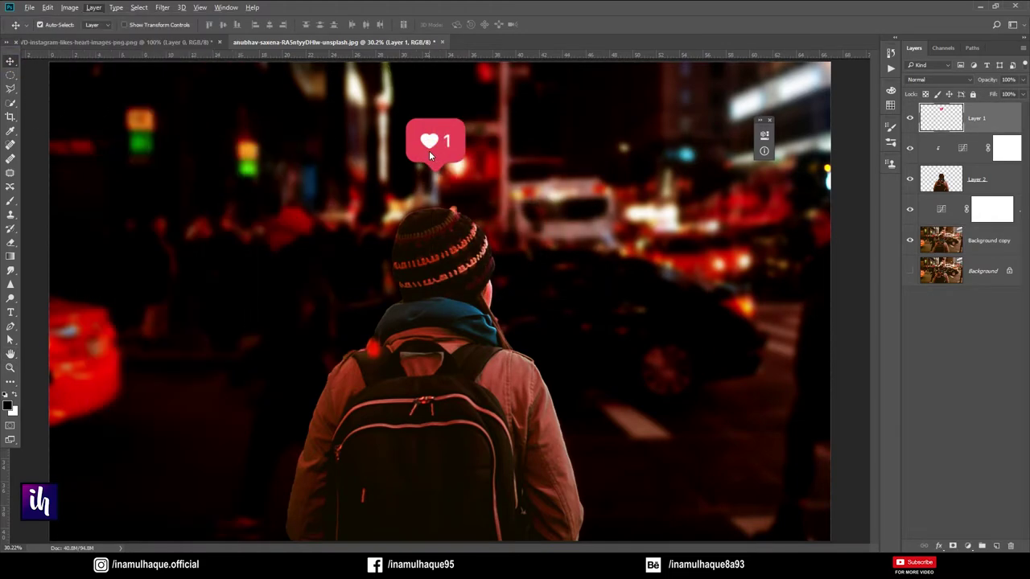
Turn off the badge's inner glow and add an enlarged drop shadow using the heart's sampled red.
left_click(609, 131)
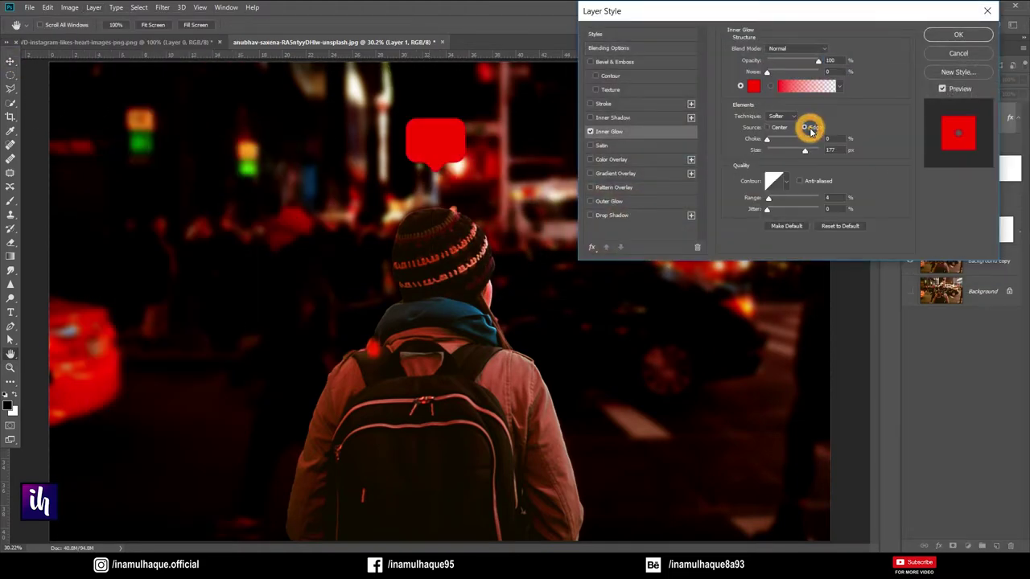
left_click(590, 131)
left_click(611, 215)
left_click_drag(767, 118, 801, 114)
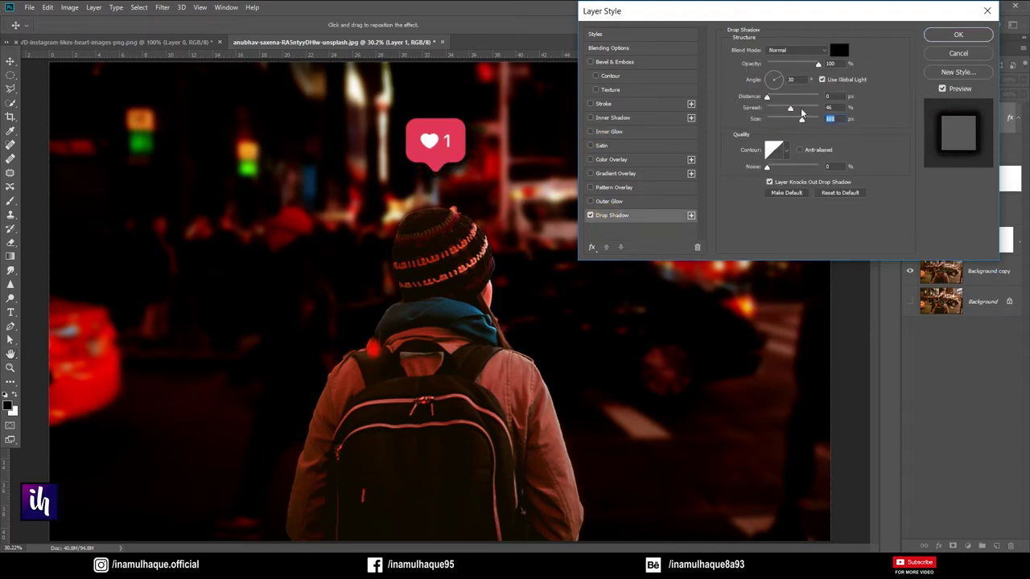
left_click(839, 50)
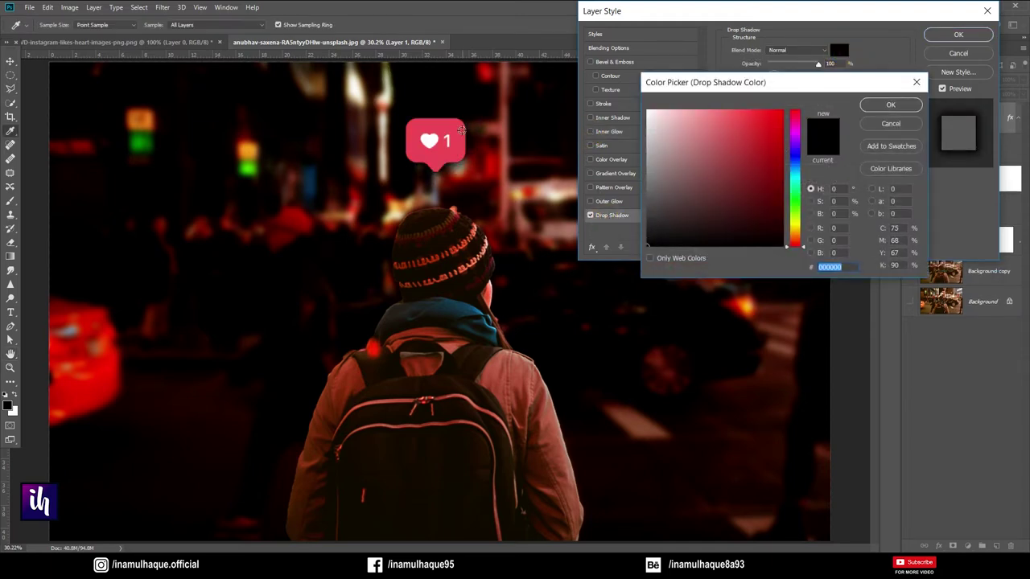
left_click(461, 130)
left_click(881, 106)
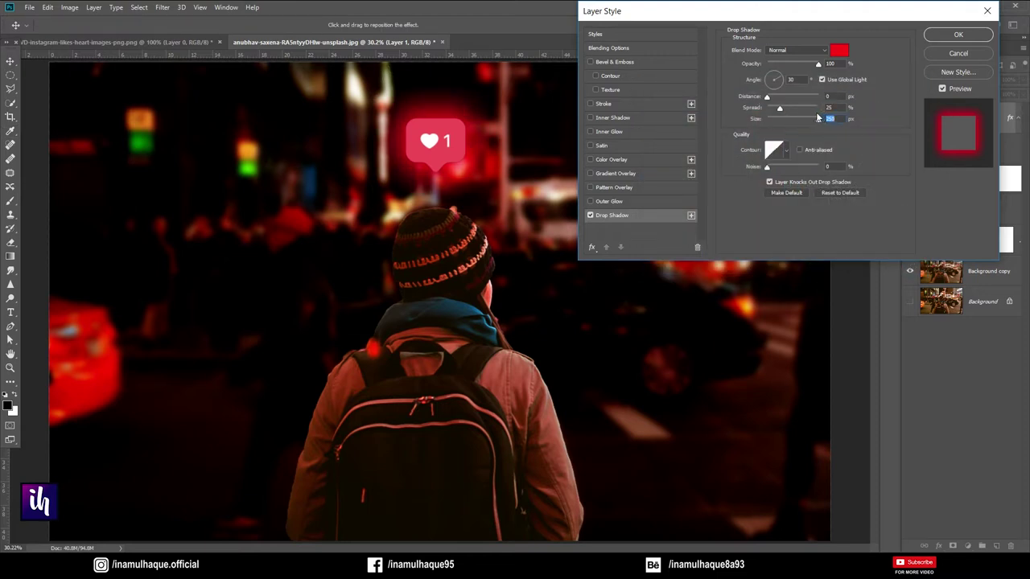
Remove the gradient overlay, accept the layer style, and Magic Wand-select the heart badge.
left_click(621, 160)
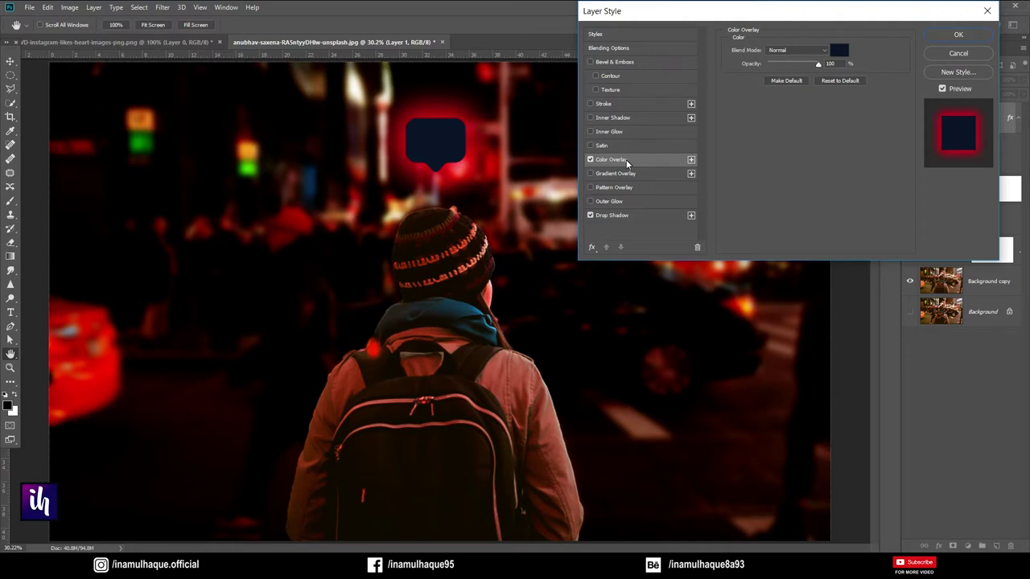
left_click(592, 160)
left_click(610, 173)
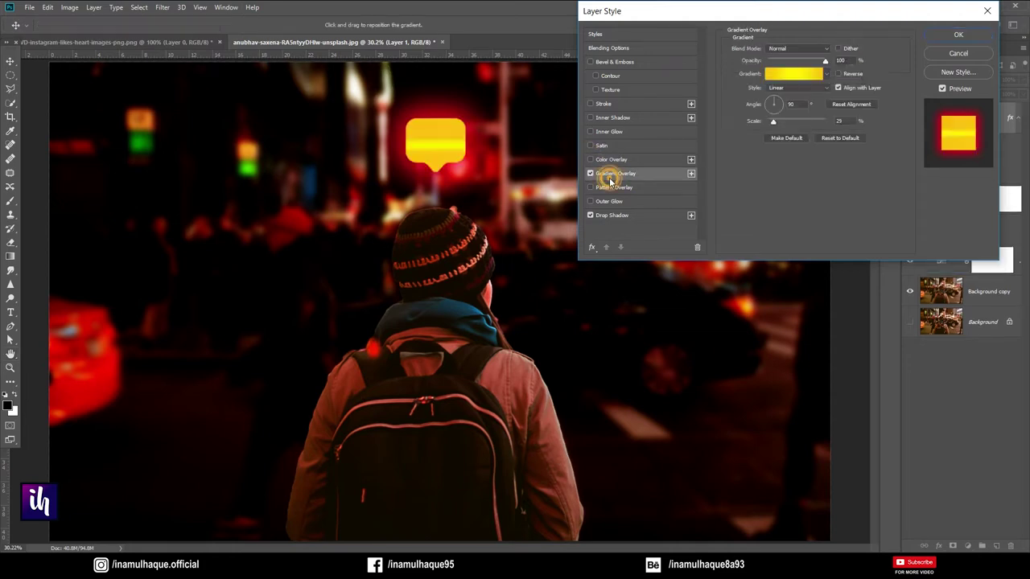
left_click(590, 174)
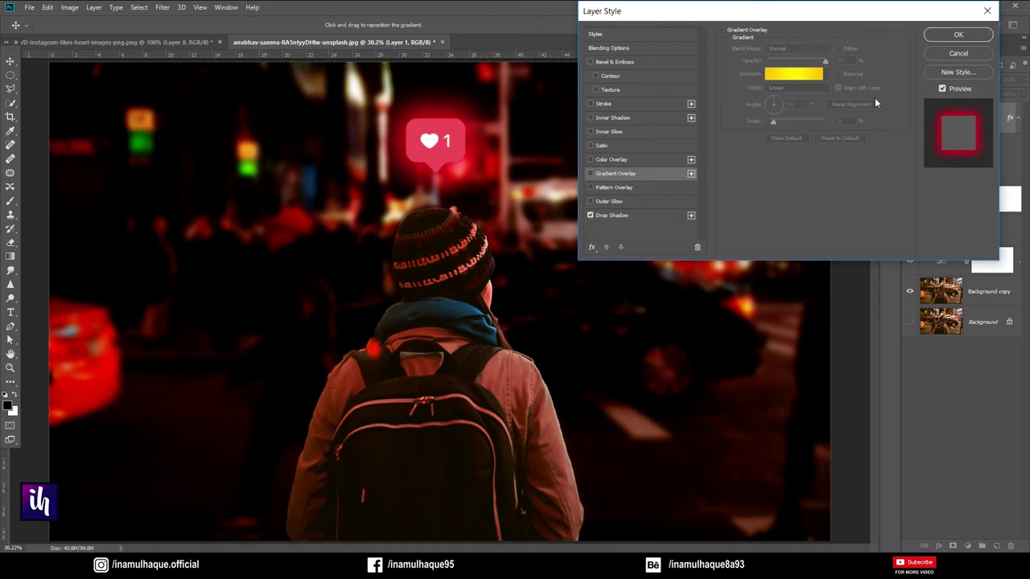
left_click(958, 35)
left_click(10, 103)
left_click(449, 141)
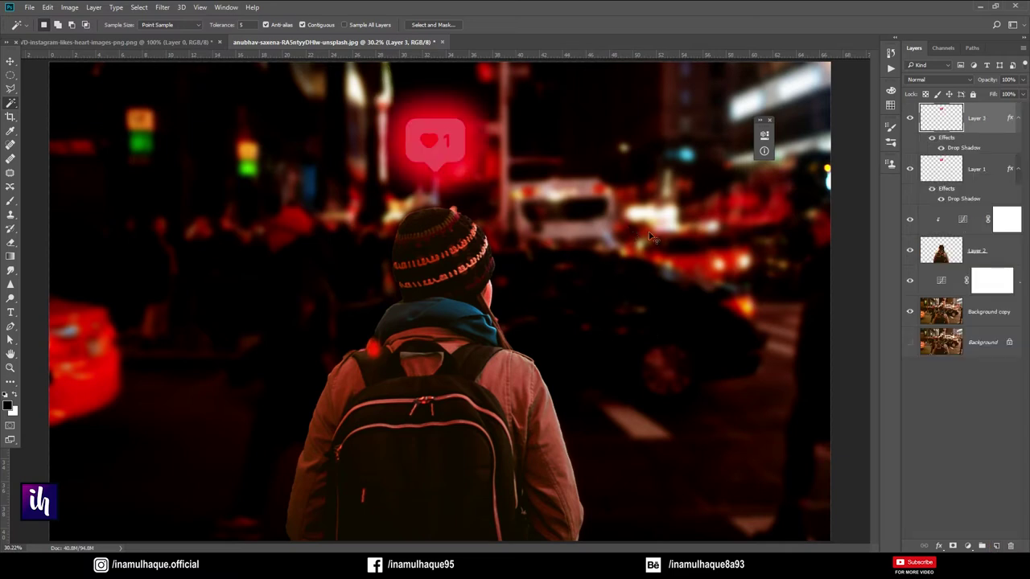
Duplicate and merge the badge back into Layer 1, fill the selection red, and deselect.
key("ctrl+j")
left_click(11, 62)
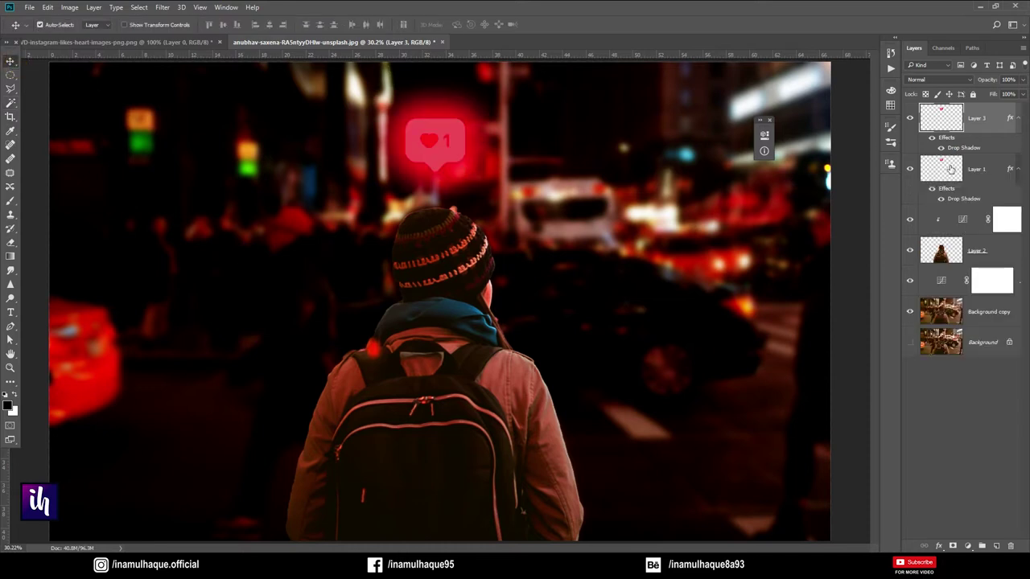
key("ctrl+e")
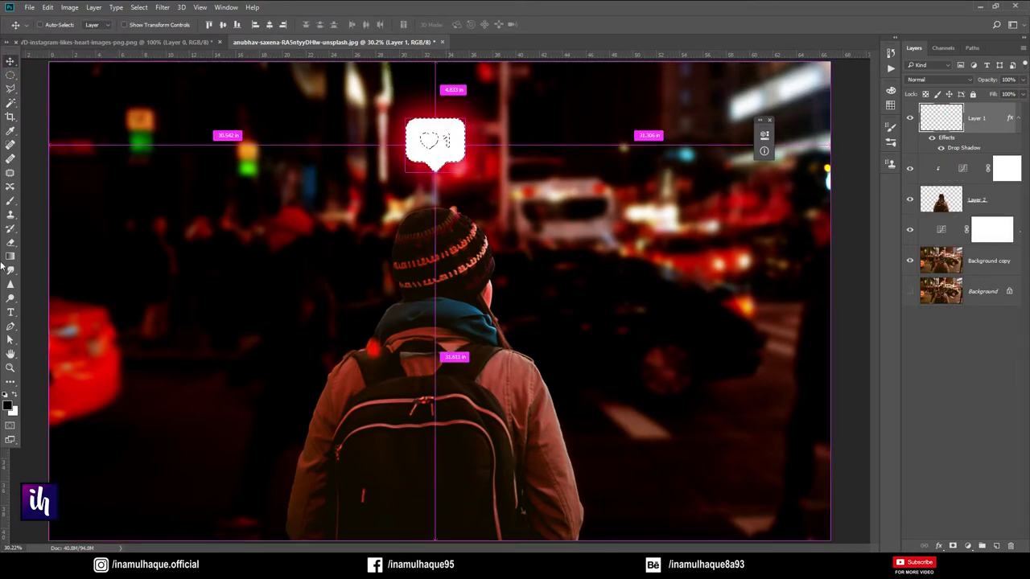
left_click(12, 412)
key("Return")
key("ctrl+BackSpace")
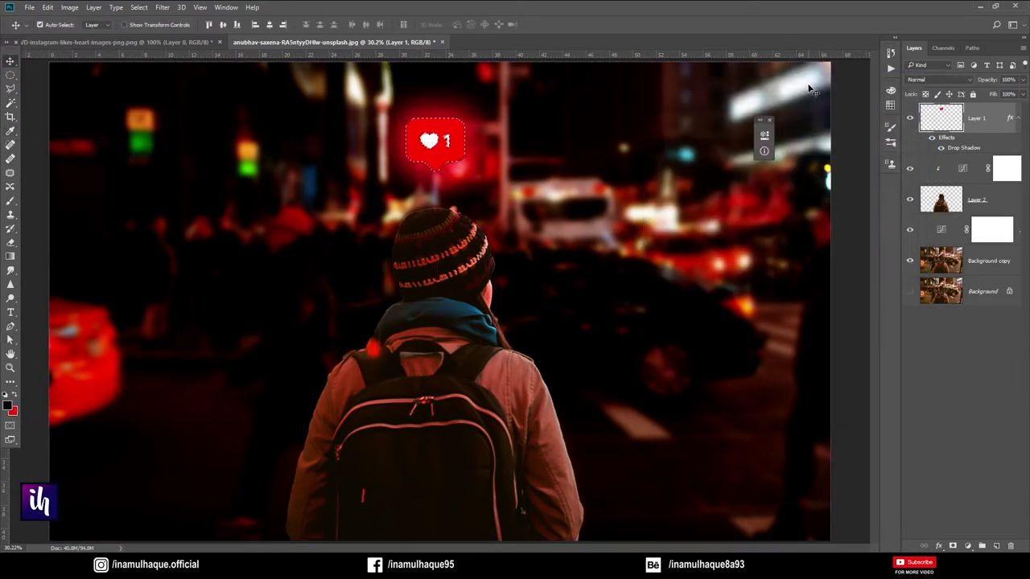
key("ctrl+d")
Widen the spread of the badge's red drop shadow glow.
double_click(944, 139)
left_click(612, 215)
left_click_drag(766, 107, 779, 112)
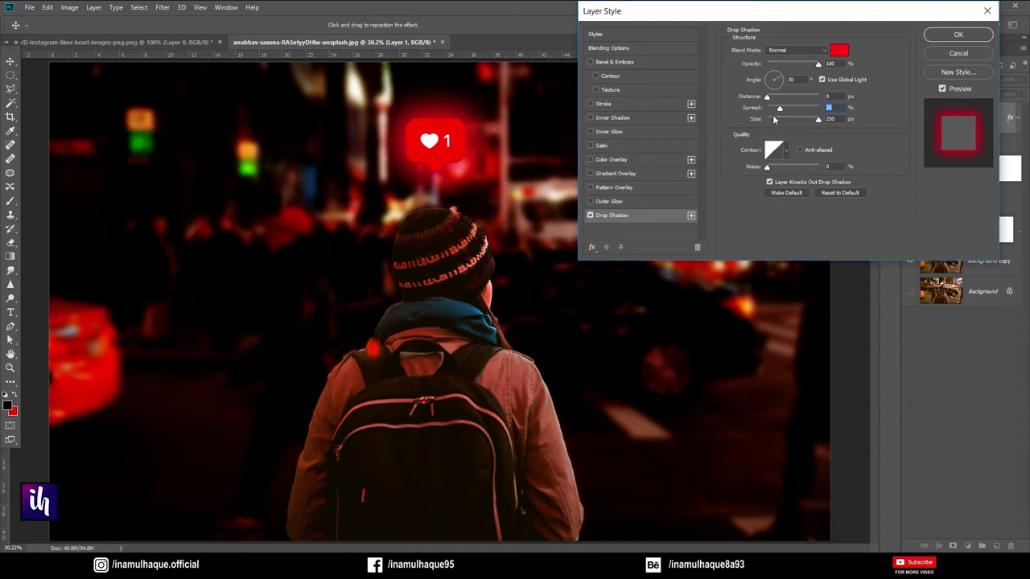
left_click(958, 34)
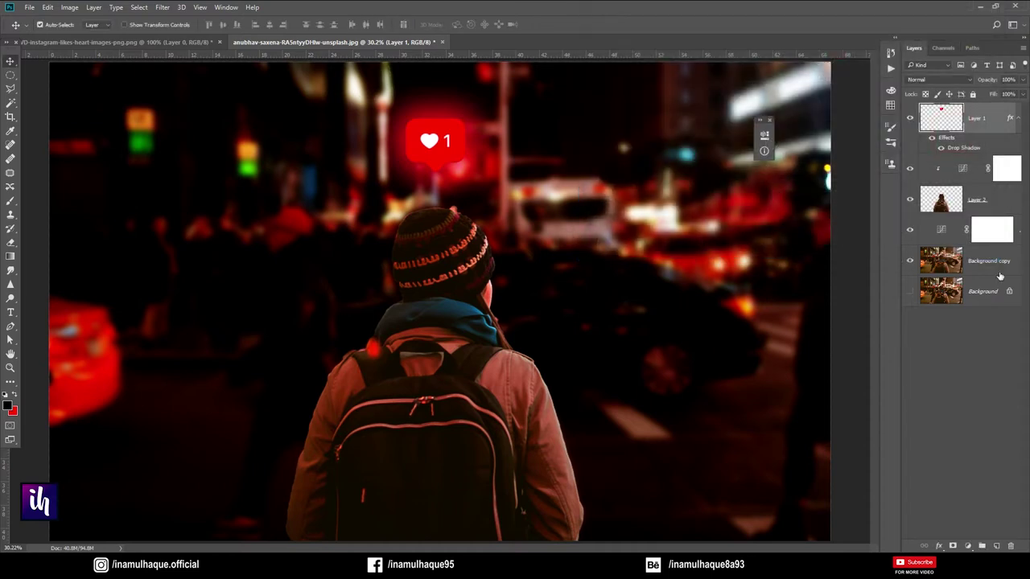
Add an empty Layer 3 above the colour adjustment layer and pick the Brush tool.
double_click(906, 171)
left_click(953, 179)
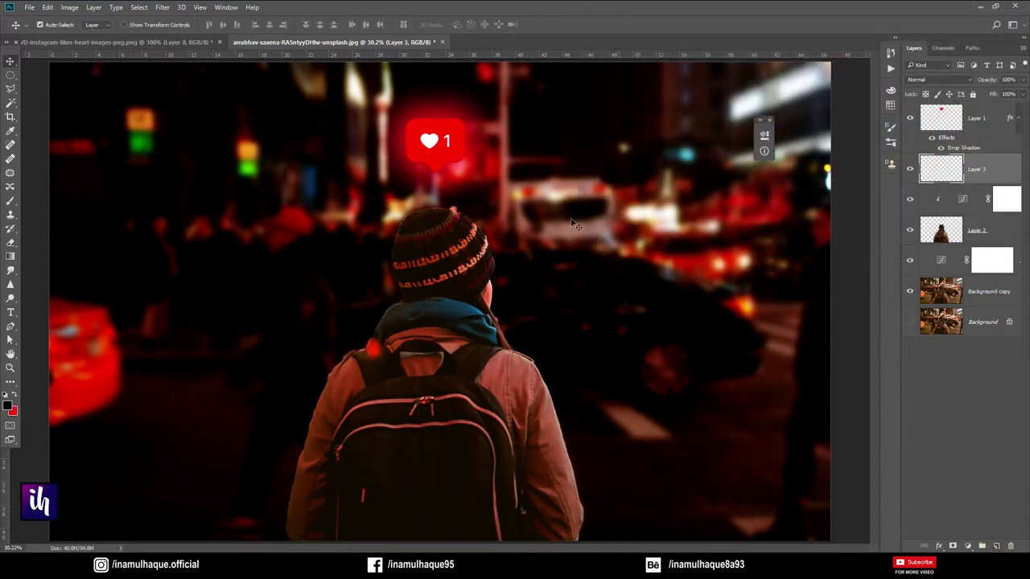
left_click(995, 546)
key("b")
right_click(238, 257)
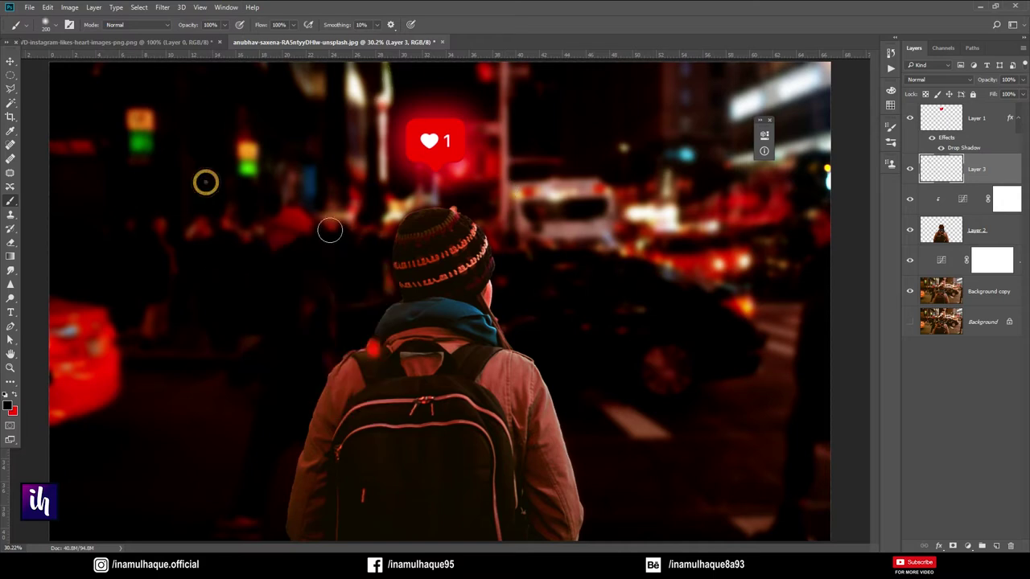
left_click(910, 118)
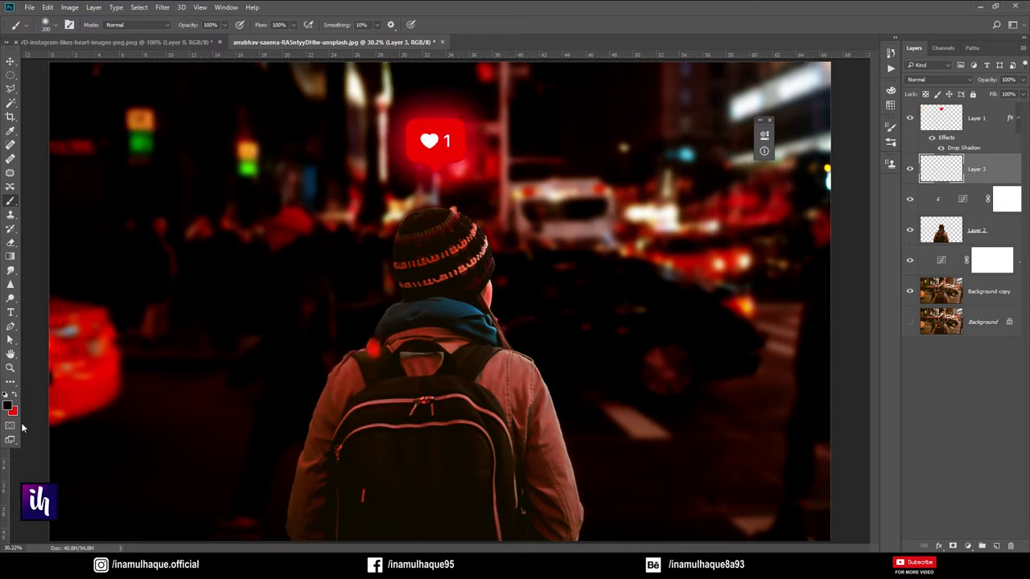
Paint a soft red dot and scale it into a glow positioned over the hat.
left_click(273, 255)
key("ctrl+t")
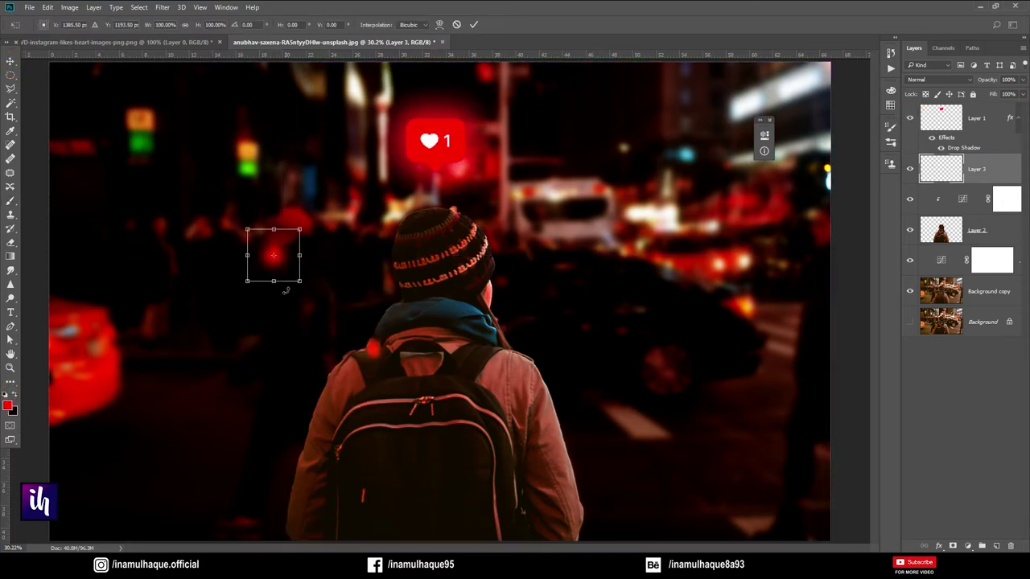
left_click_drag(302, 282, 649, 547)
left_click_drag(450, 445, 451, 281)
left_click_drag(654, 484, 510, 327)
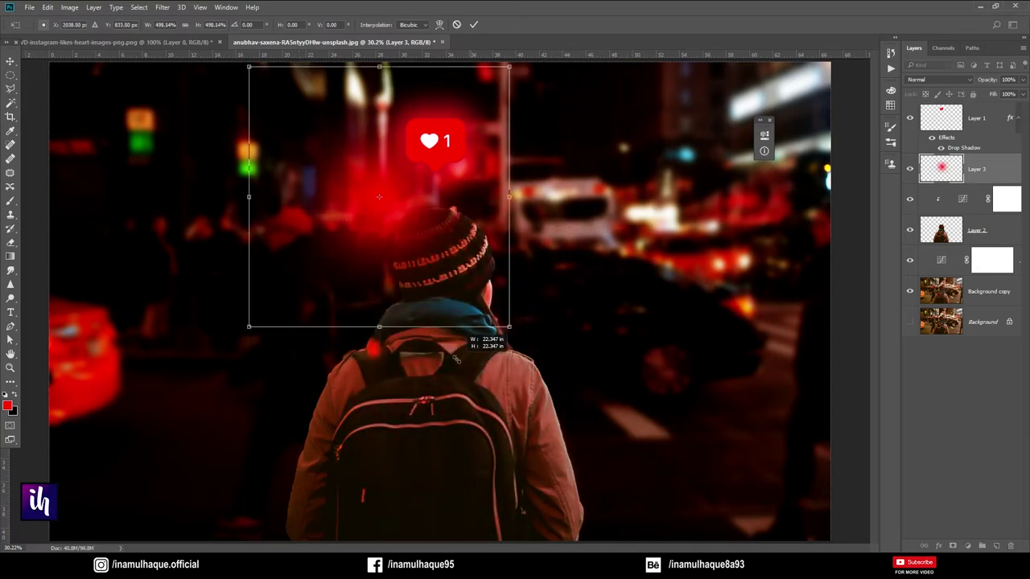
left_click_drag(454, 246, 515, 266)
key("Return")
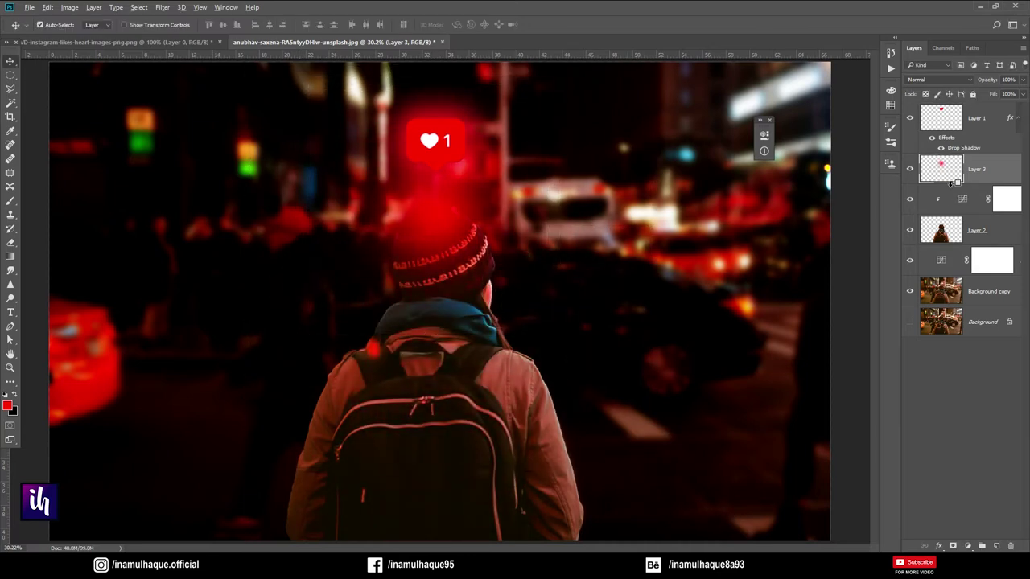
Clip the glow layer to the person and set its blend mode to Overlay.
left_click(952, 183, "alt")
left_click(937, 79)
left_click(921, 115)
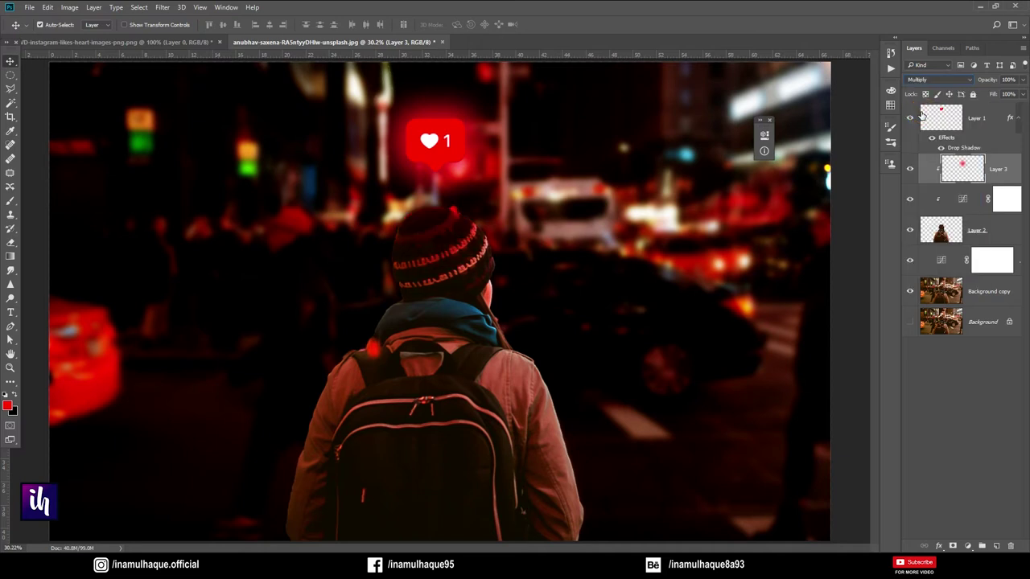
key("Down")
key("Down")
key("Down")
key("Down")
key("Down")
key("Down")
key("Down")
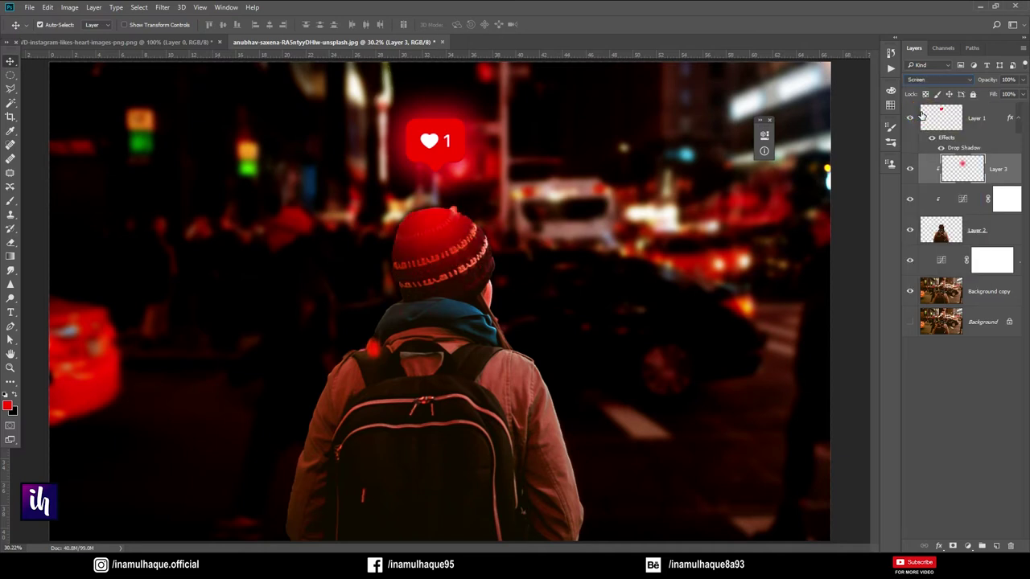
key("Down")
key("Down")
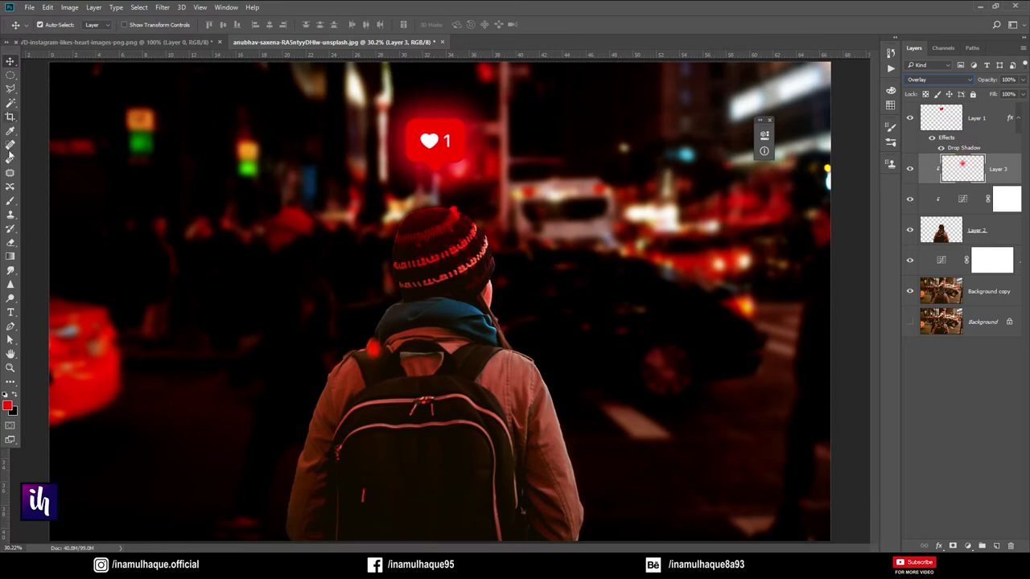
left_click(11, 228)
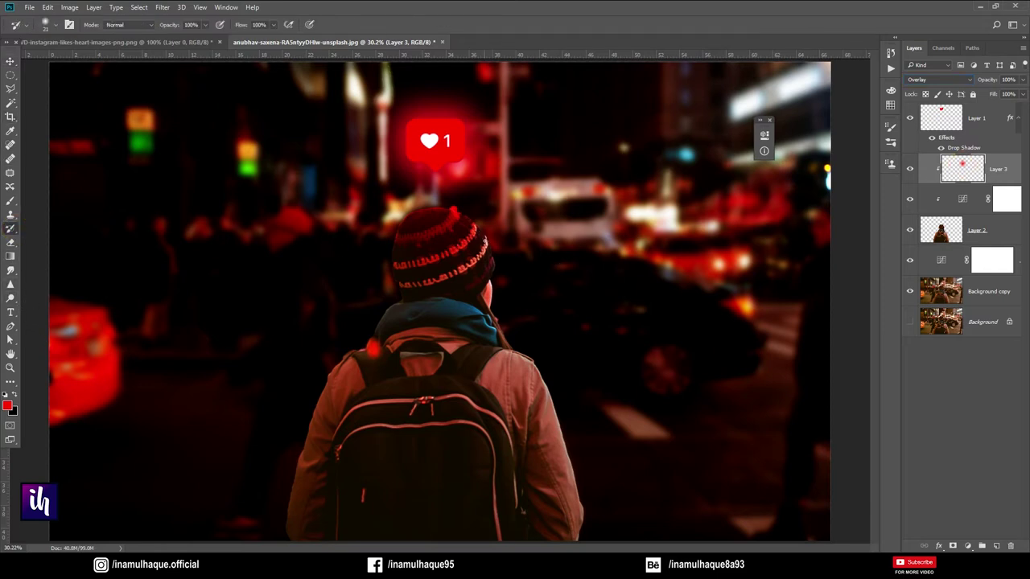
Set a 150 px red brush and try, then undo, two red glows on the hat.
key("bracketright")
key("bracketright")
key("bracketright")
left_click(15, 395)
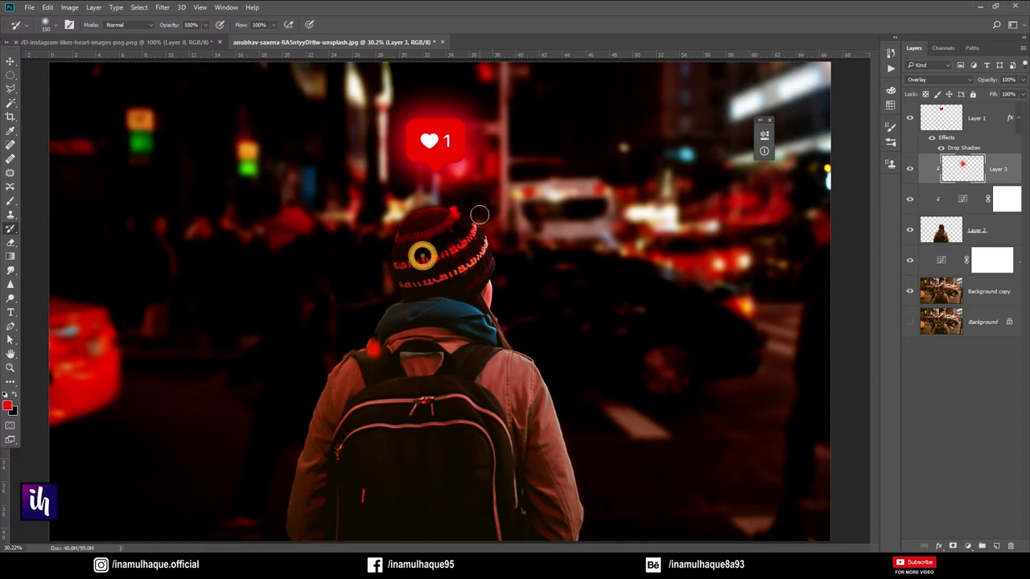
left_click(937, 121)
left_click(910, 118)
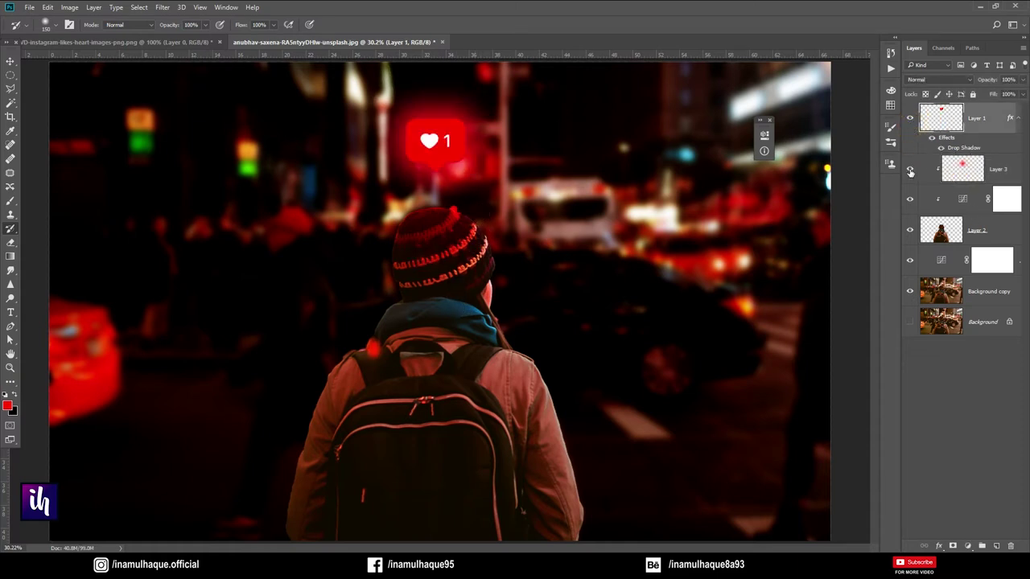
left_click_drag(472, 234, 477, 254)
key("ctrl+z")
left_click(405, 231)
key("ctrl+z")
Add an empty Layer 4 at the top of the stack with a larger red brush ready.
left_click(996, 547)
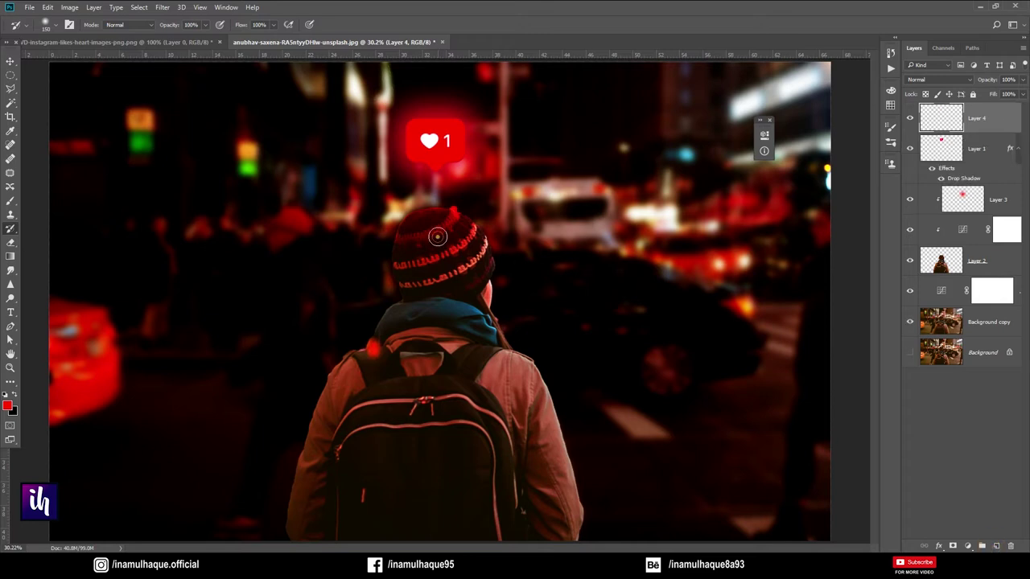
key("bracketright")
key("bracketright")
key("bracketright")
key("bracketright")
key("bracketright")
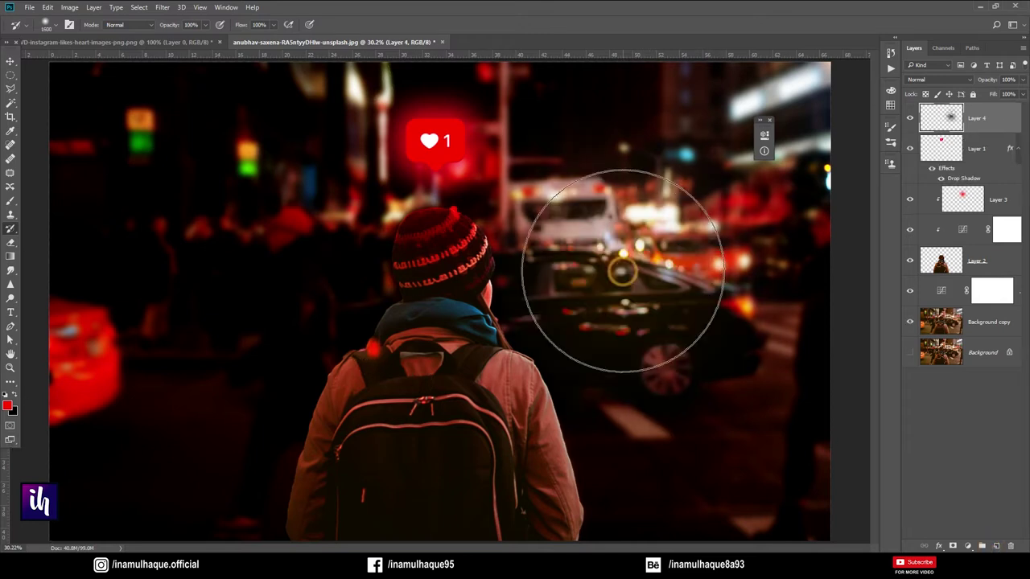
left_click(15, 394)
left_click(15, 395)
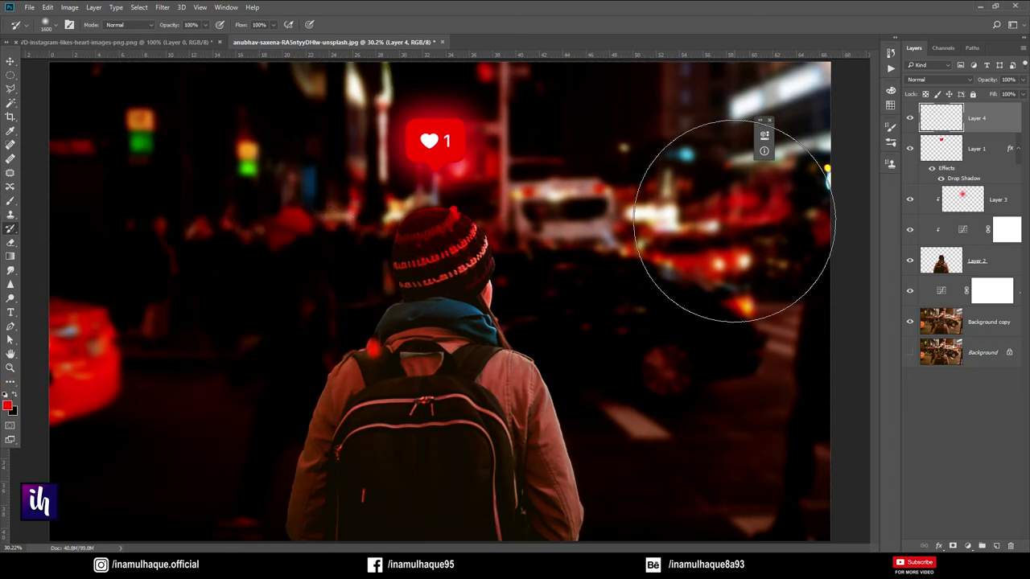
left_click(10, 61)
Select Layer 2, zoom in on the shoulders and backpack, and switch to the Burn tool.
left_click(941, 260)
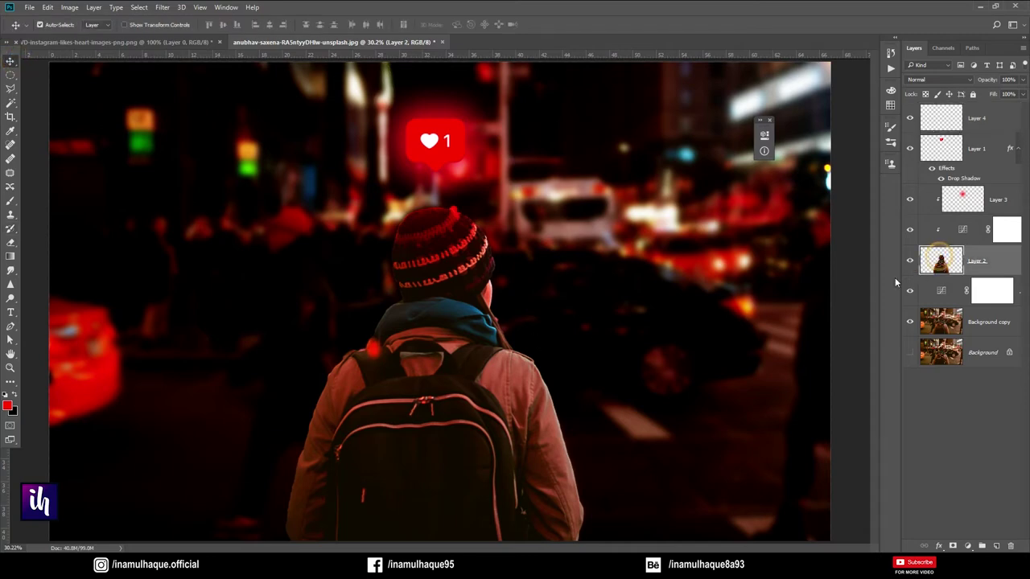
key("super")
left_click(494, 11)
key("z")
mouse_move(511, 260)
left_mouse_down()
mouse_move(582, 346)
mouse_move(597, 186)
left_mouse_up()
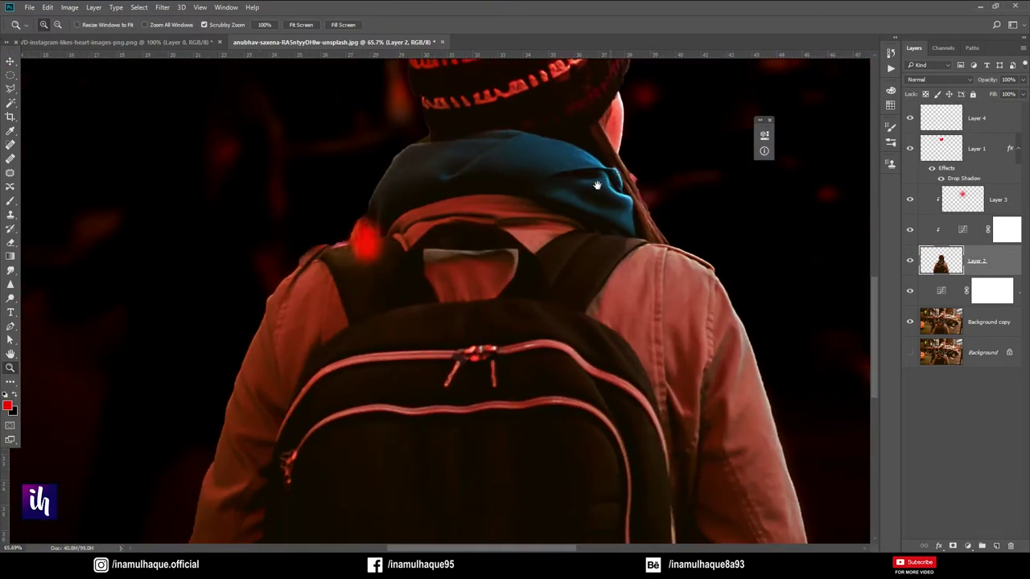
right_click(11, 298)
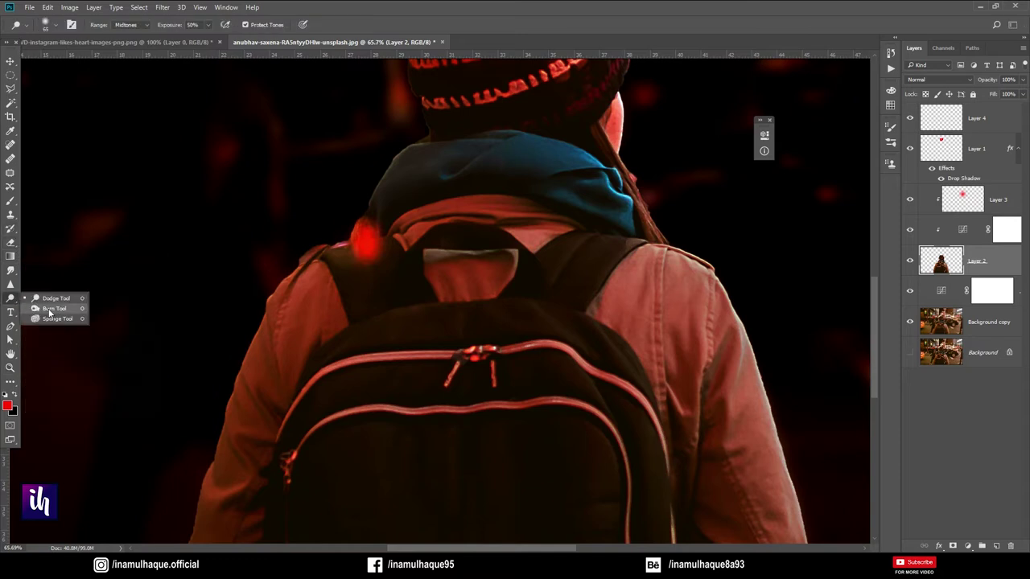
left_click(48, 297)
Burn the jacket's shoulder, upper arm, hat edge and neck hair darker with Midtones at 50%.
left_click_drag(294, 266, 251, 339)
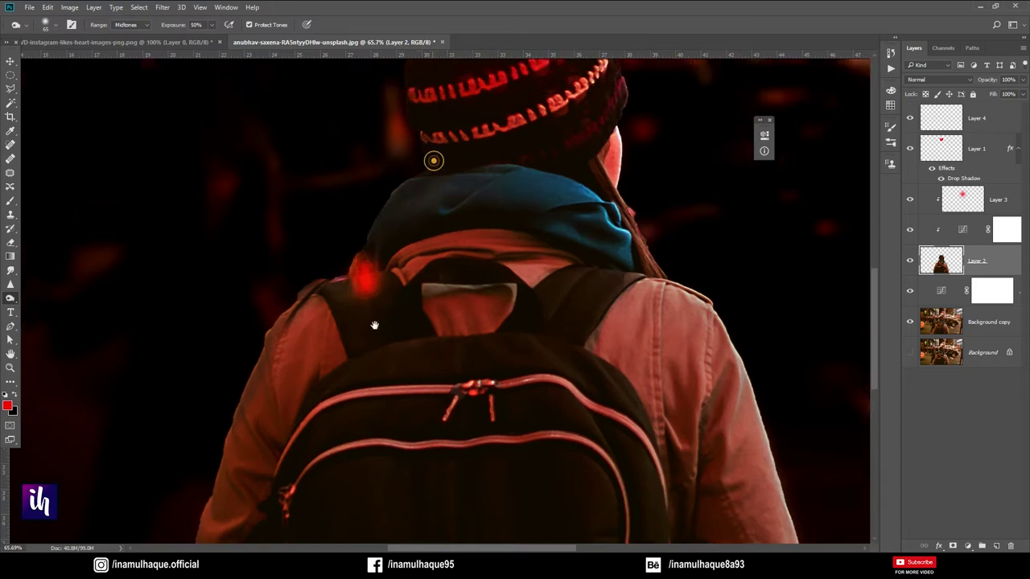
scroll(432, 161, "up", 5)
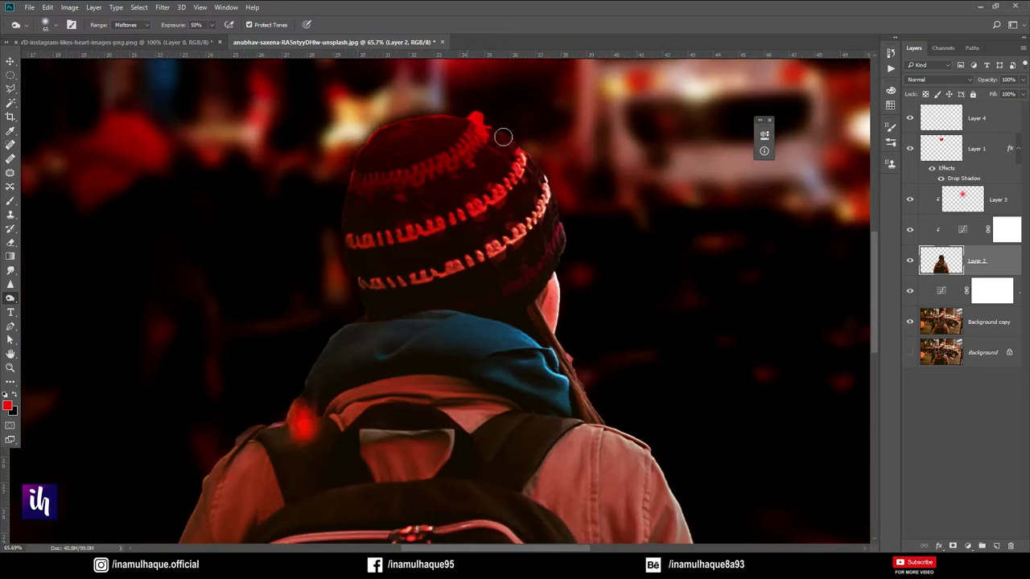
left_click_drag(561, 234, 561, 302)
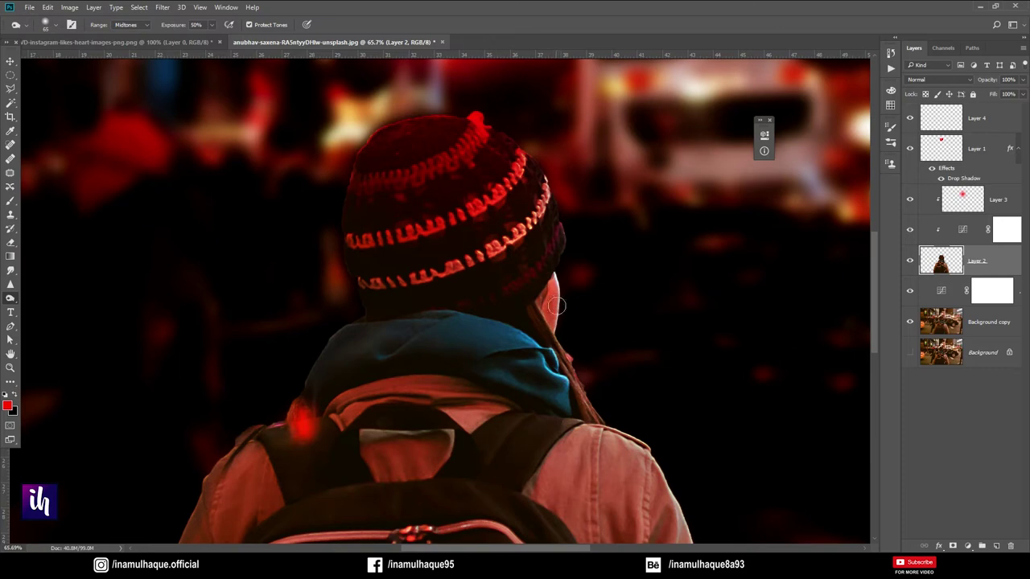
left_click_drag(583, 380, 548, 342)
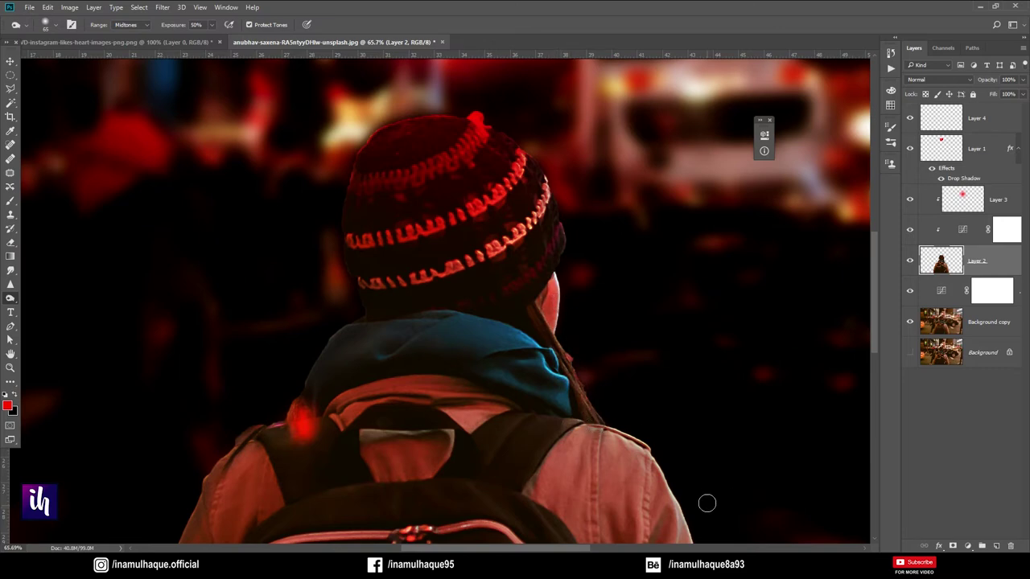
key("bracketright")
key("bracketright")
key("bracketright")
scroll(655, 432, "down", 5)
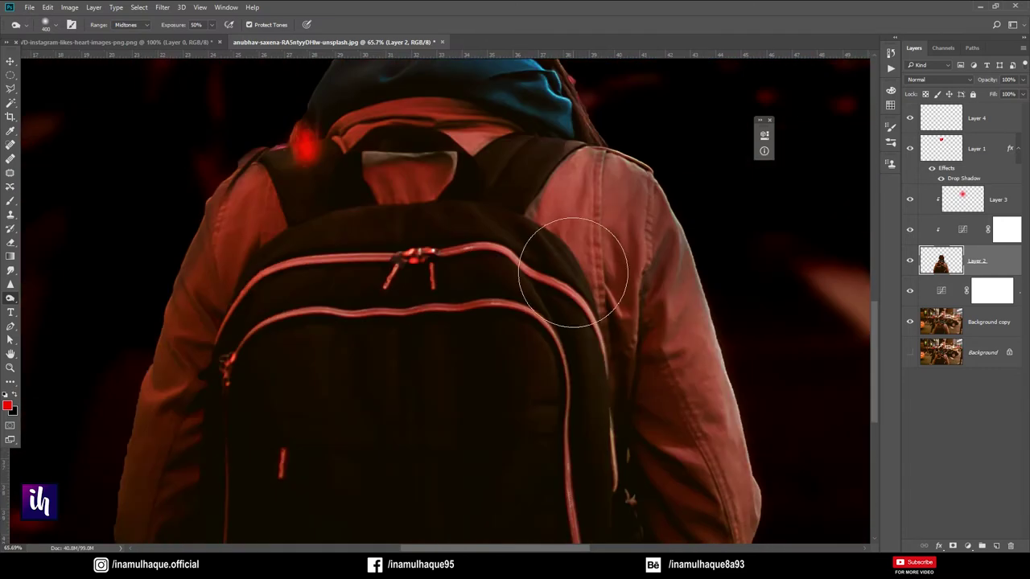
left_click_drag(573, 272, 568, 223)
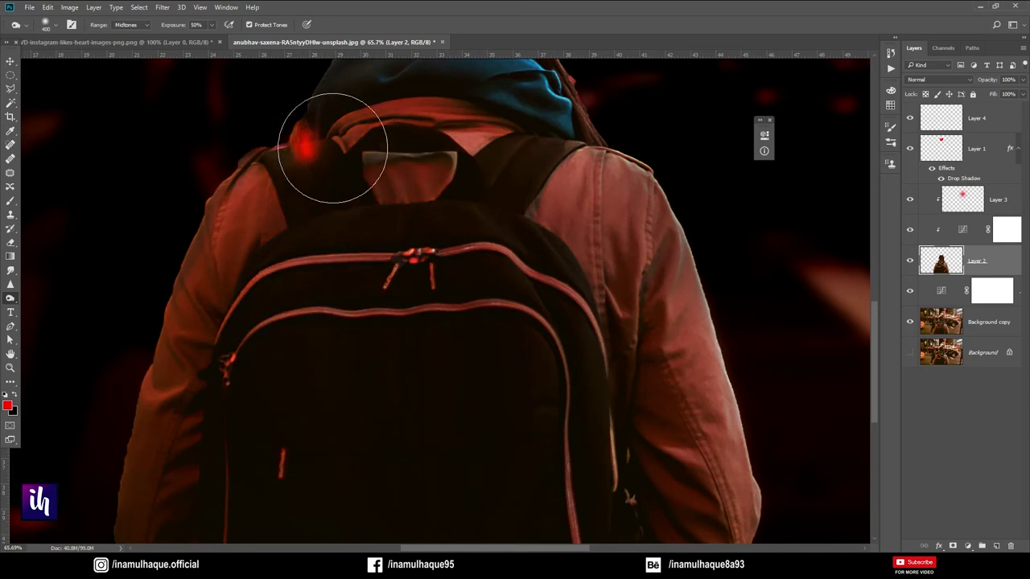
mouse_move(332, 148)
left_mouse_down()
mouse_move(175, 287)
mouse_move(206, 233)
left_mouse_up()
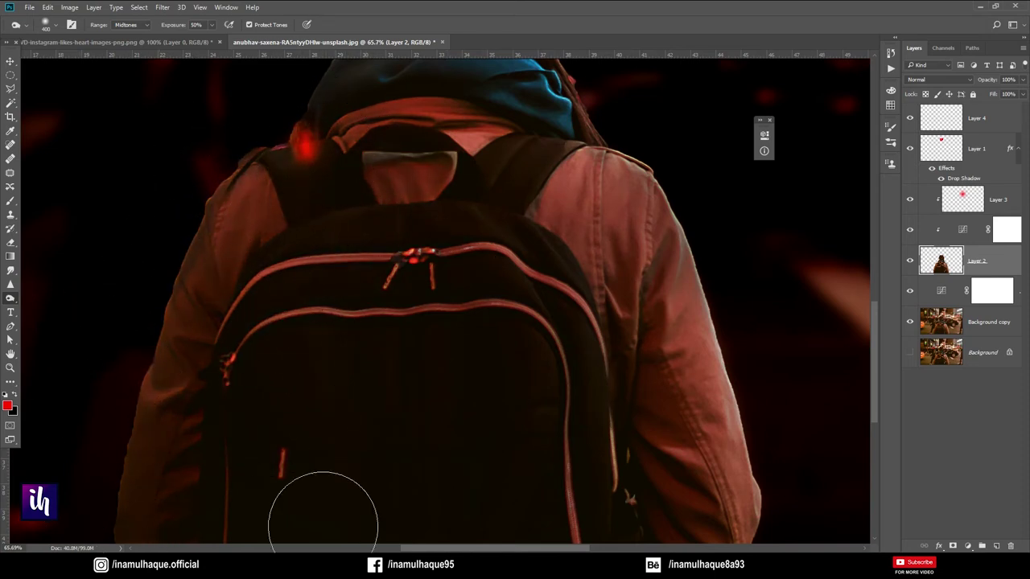
scroll(616, 405, "down", 1)
scroll(599, 370, "down", 4)
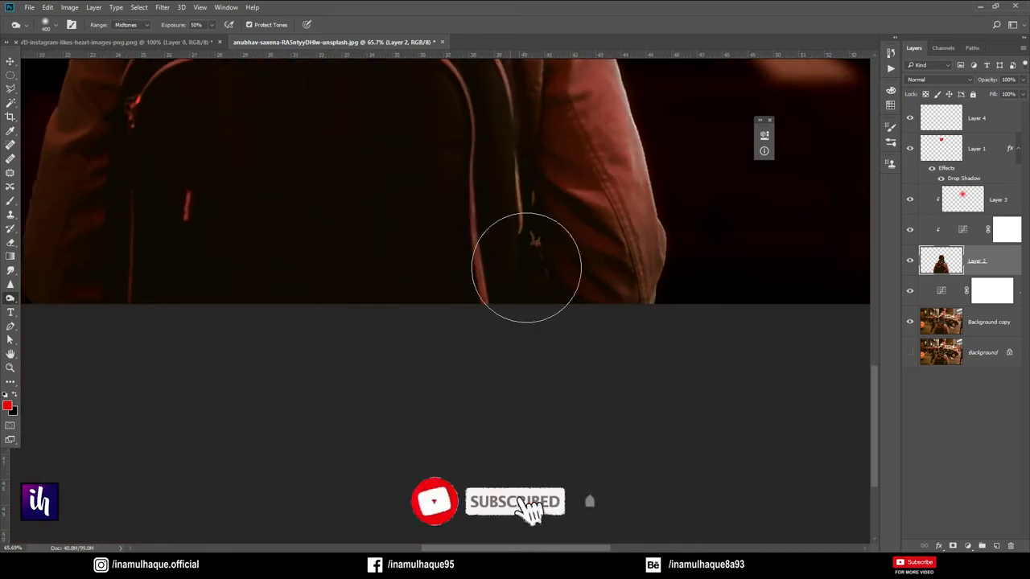
scroll(528, 233, "up", 5)
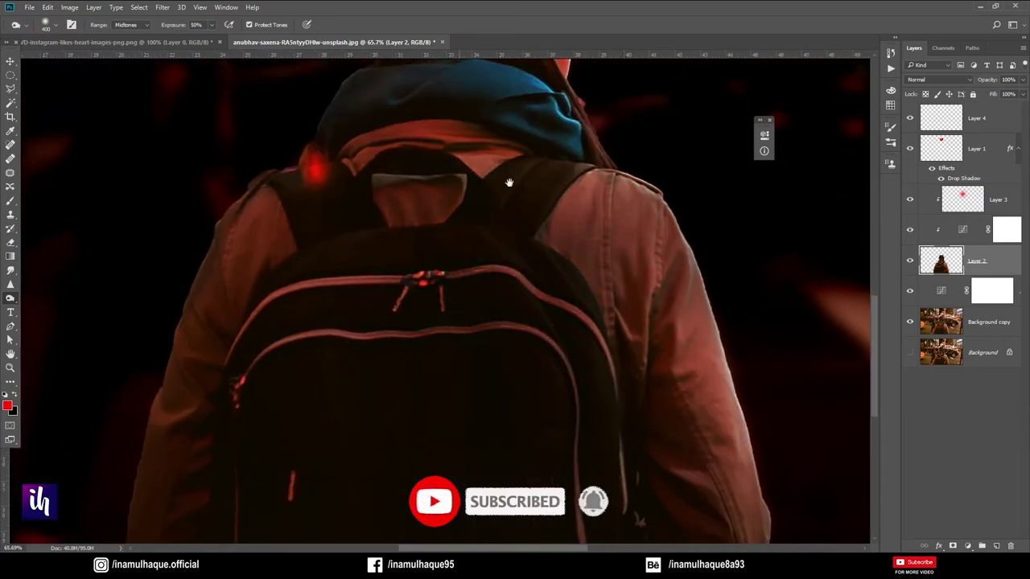
scroll(322, 368, "up", 5)
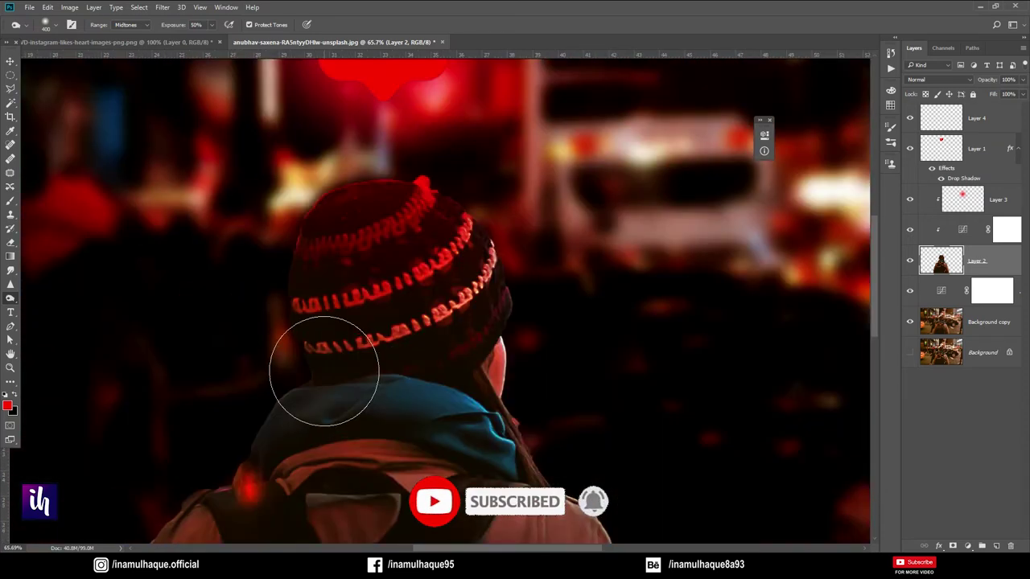
Add a new Layer 5 above Layer 3 and set up a 900 px soft round brush.
left_click(993, 201)
left_click(996, 547)
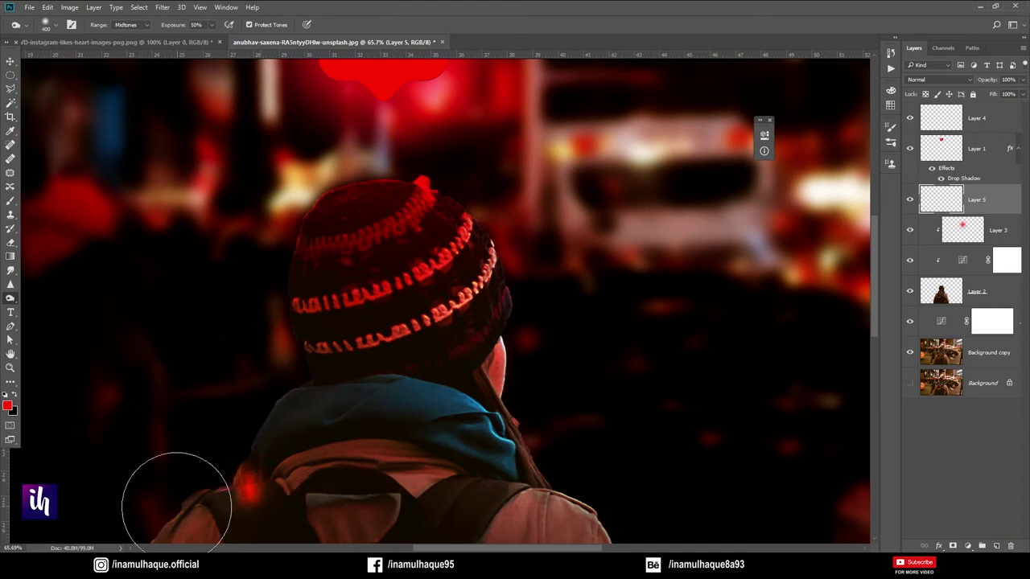
scroll(354, 340, "up", 3)
key("b")
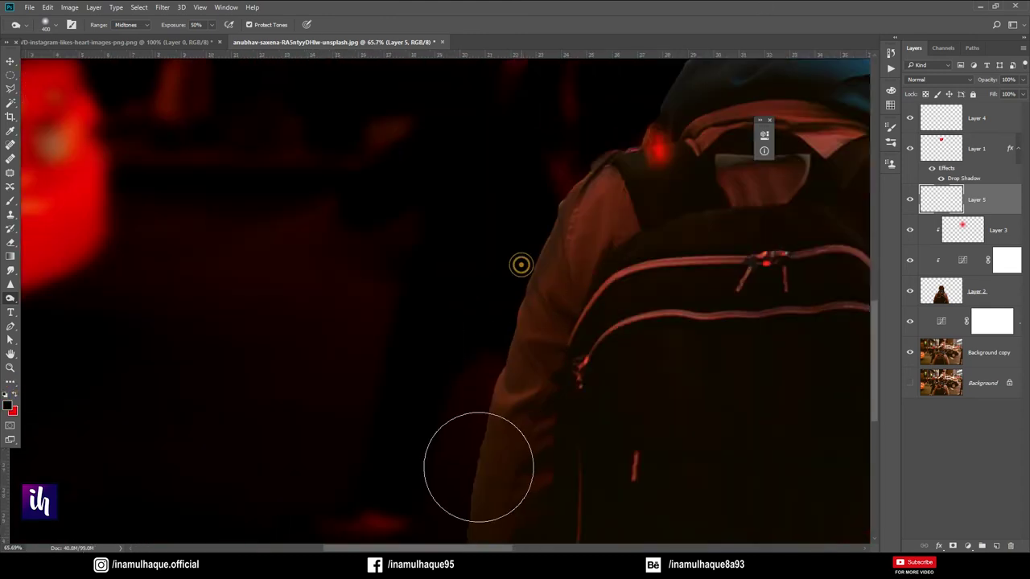
right_click(519, 265)
double_click(481, 286)
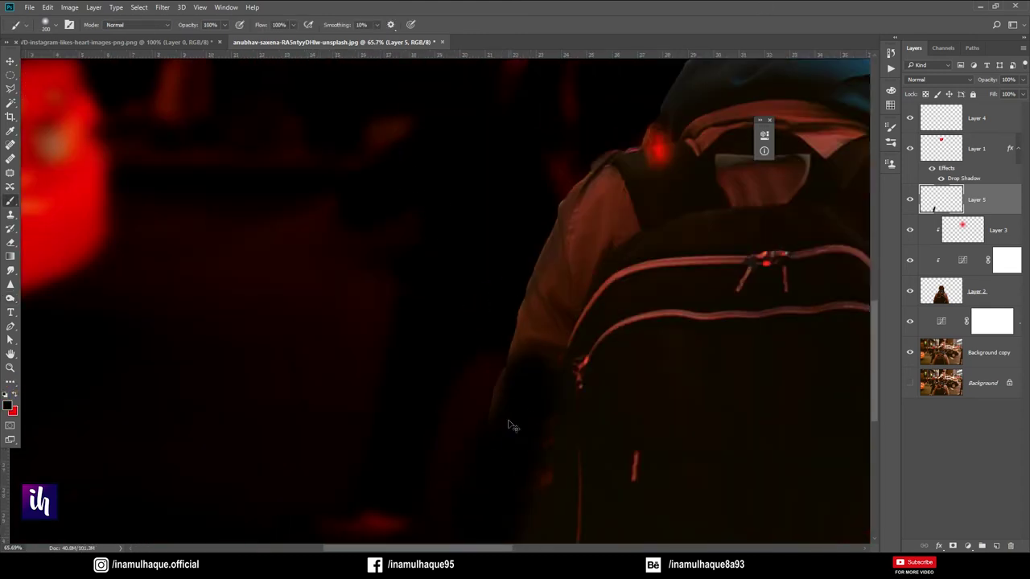
key("bracketright")
key("bracketright")
key("bracketright")
key("bracketright")
key("bracketright")
key("bracketright")
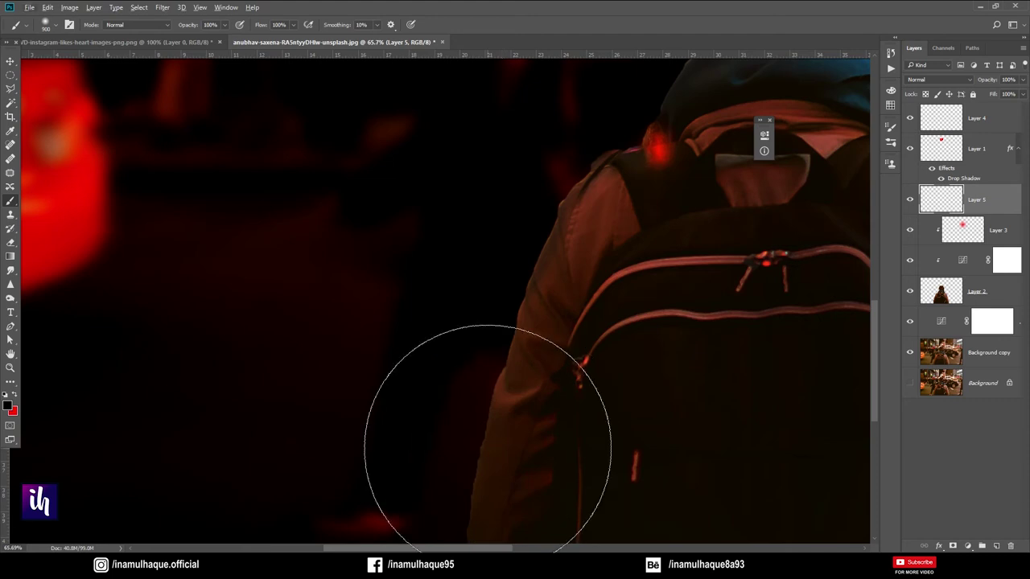
Paint soft black shading near the shoulder and along the jacket's lower right edge.
left_click(488, 446)
key("ctrl+z")
left_click(471, 446)
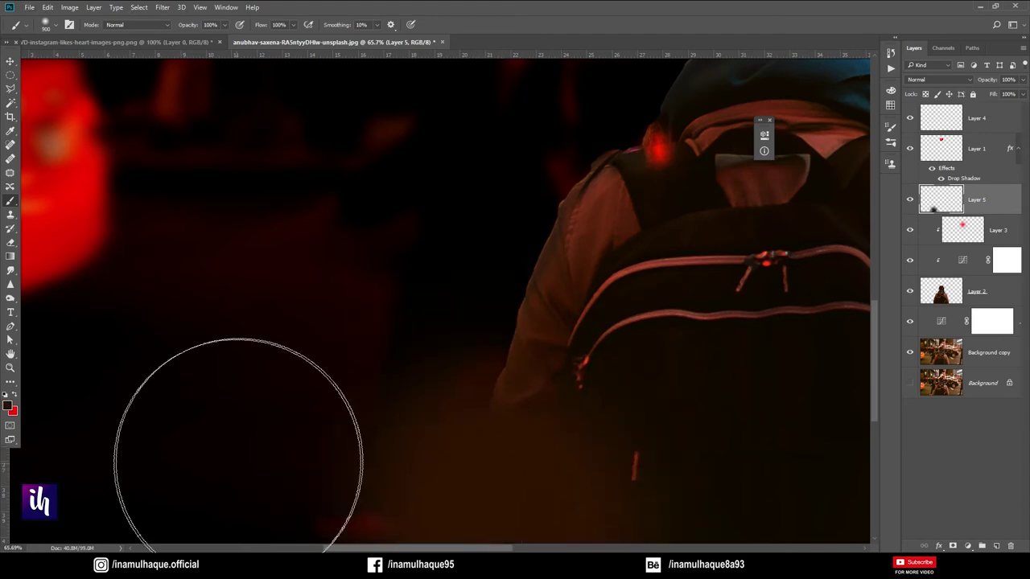
left_click_drag(527, 437, 213, 293)
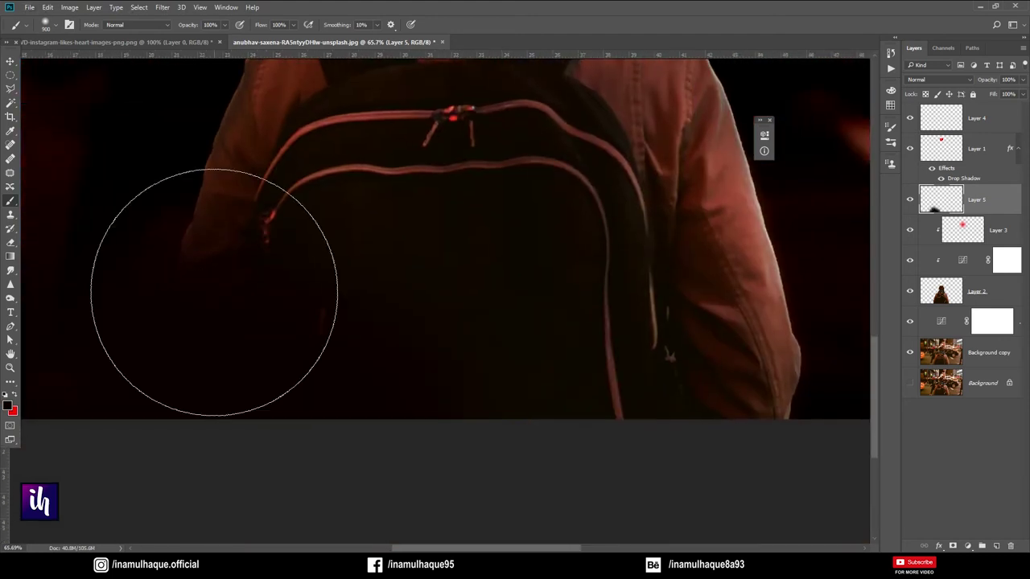
key("ctrl+minus")
left_click_drag(581, 423, 708, 346)
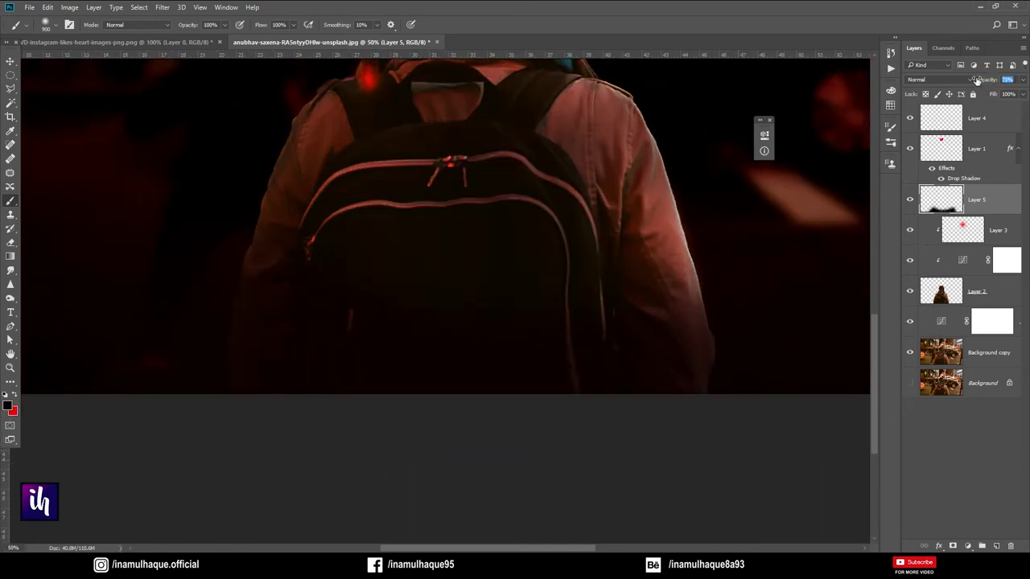
key("ctrl+0")
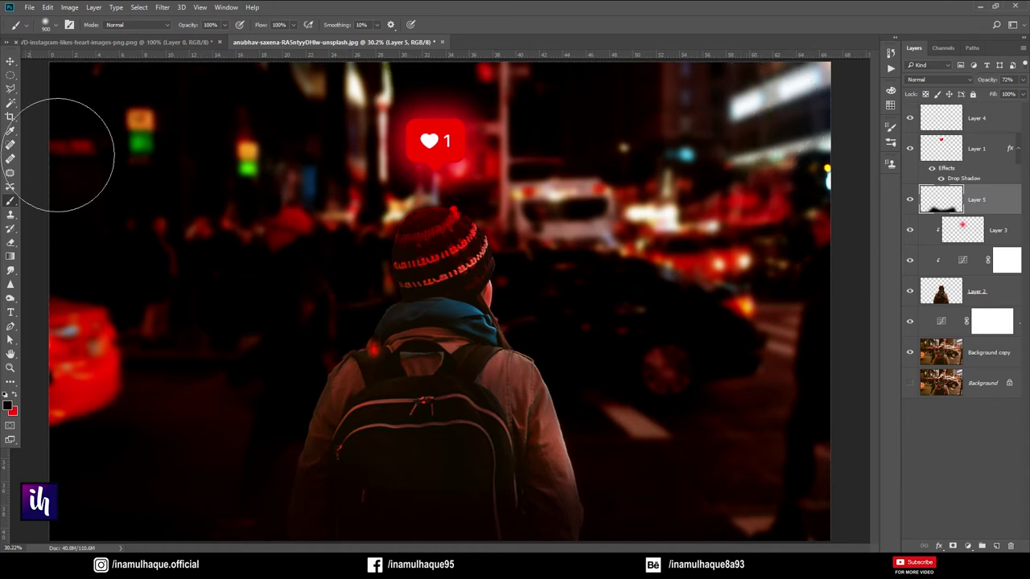
Scale Layer 4 and Layer 1 up proportionally by about a third and move the badge above the head.
left_click(11, 62)
left_click(988, 117)
left_click(976, 148, "shift")
key("ctrl+t")
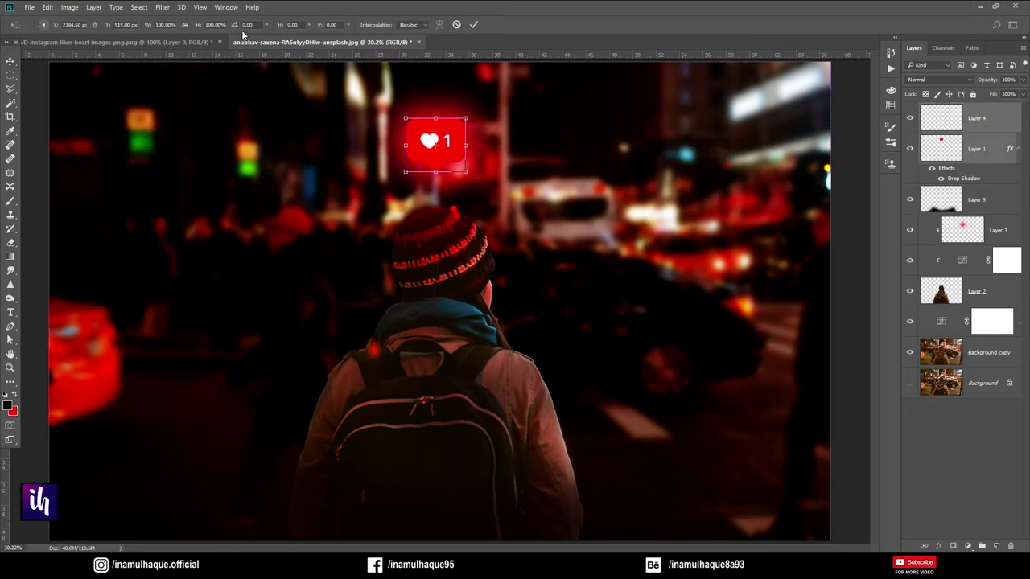
left_click(184, 25)
left_click_drag(147, 24, 172, 40)
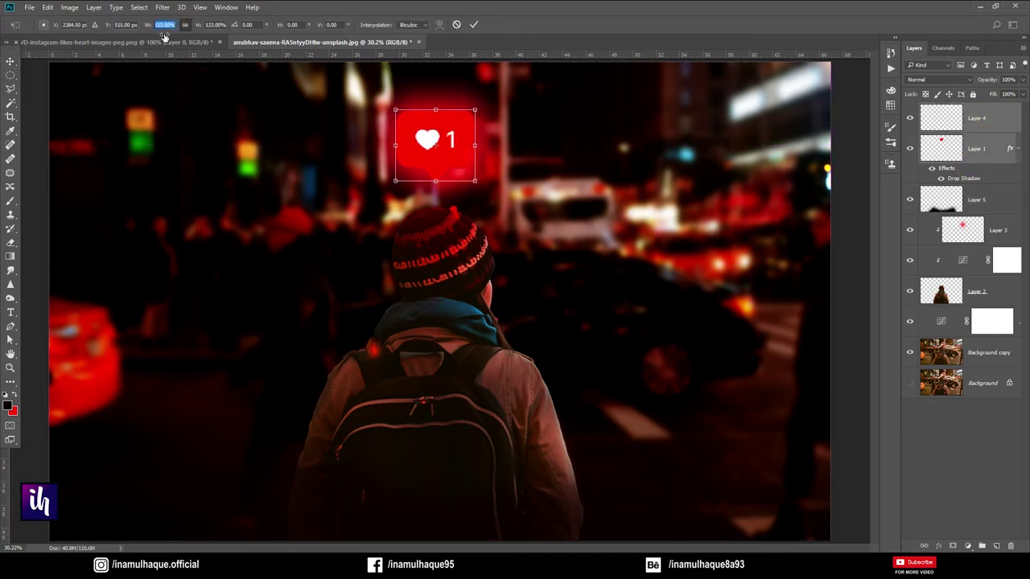
key("Return")
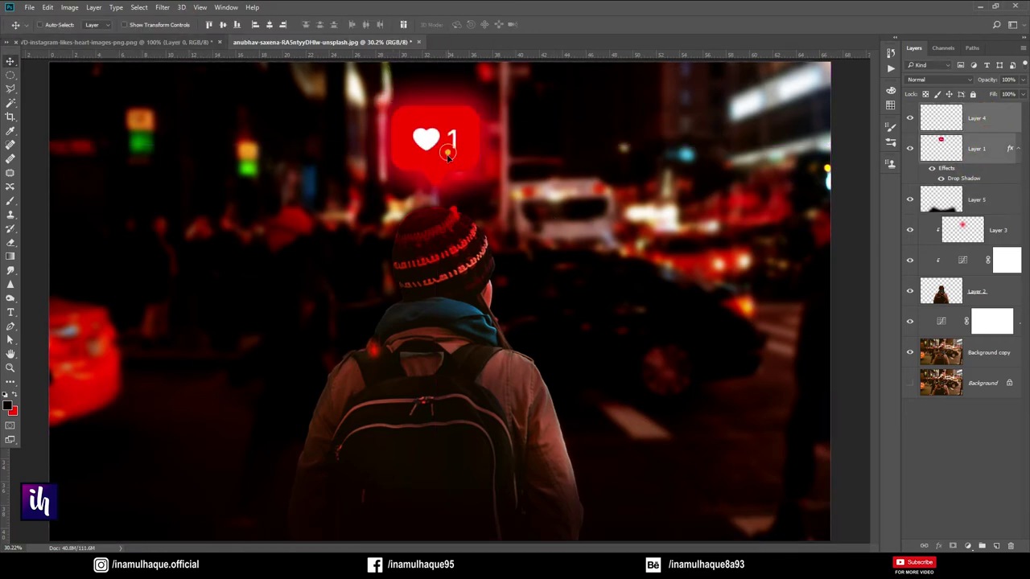
left_click_drag(448, 157, 448, 153)
Add a new Layer 6 above Layer 5 and paint soft black shading behind the heart badge.
left_click(982, 201)
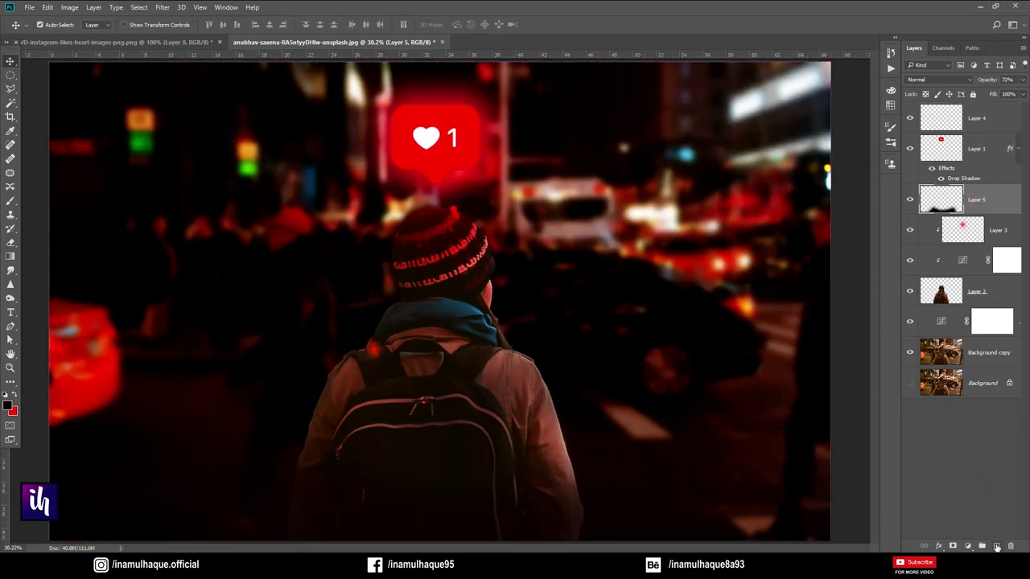
left_click(995, 547)
key("b")
mouse_move(624, 115)
left_mouse_down()
mouse_move(437, 137)
mouse_move(379, 92)
left_mouse_up()
Discard a trial red stroke and shift the black shading under the heart badge.
key("x")
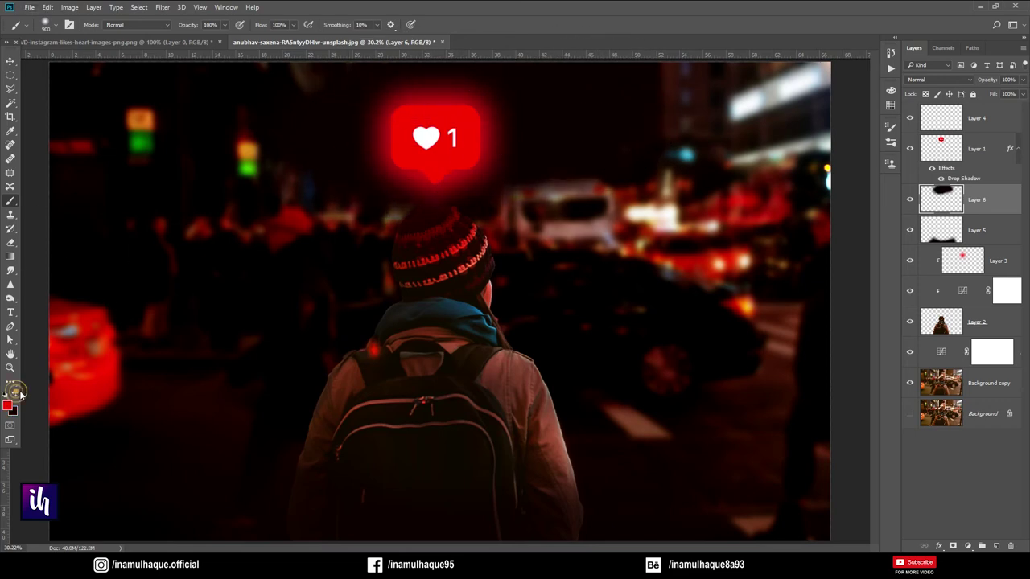
left_click_drag(435, 247, 494, 241)
key("ctrl+z")
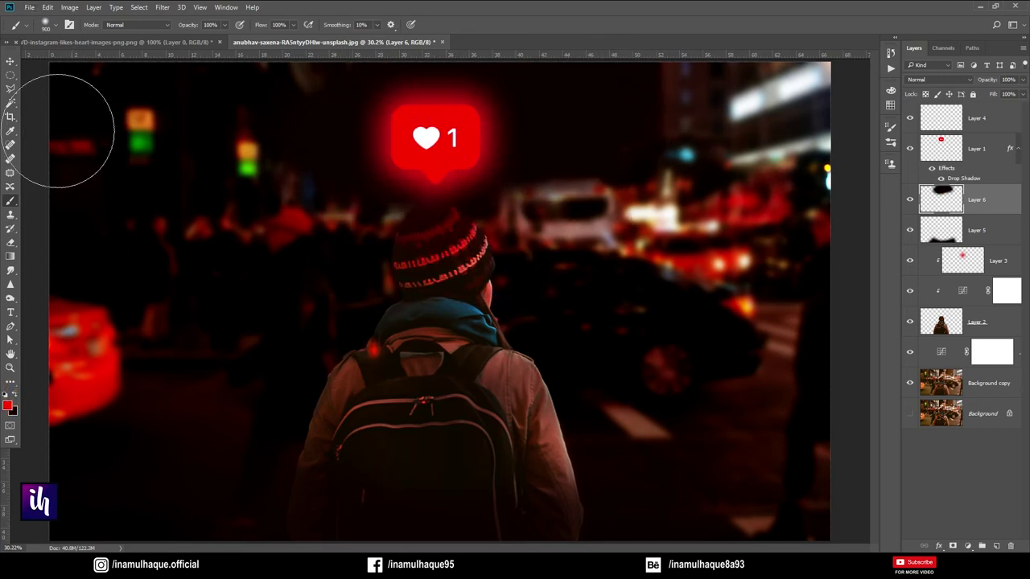
left_click(11, 62)
mouse_move(441, 136)
left_mouse_down()
mouse_move(441, 120)
mouse_move(454, 150)
left_mouse_up()
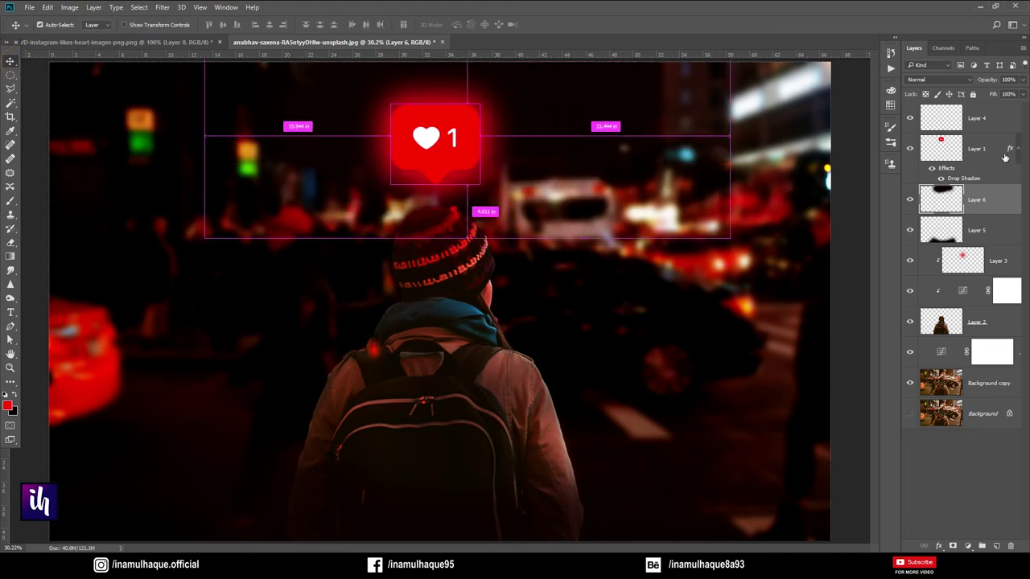
left_click(965, 118)
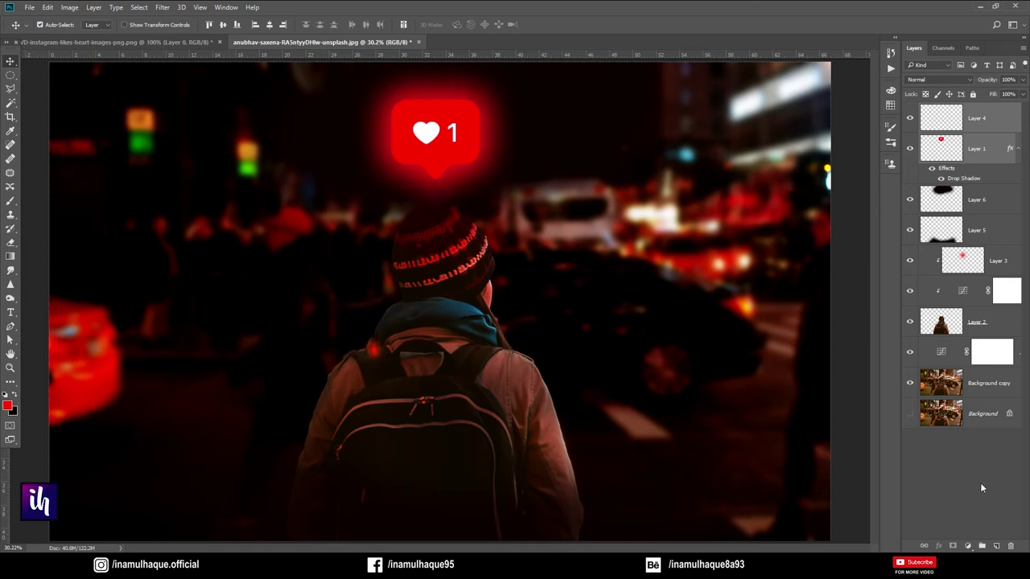
Stamp all visible layers into a new merged Layer 7 for Camera Raw grading.
left_click(996, 546)
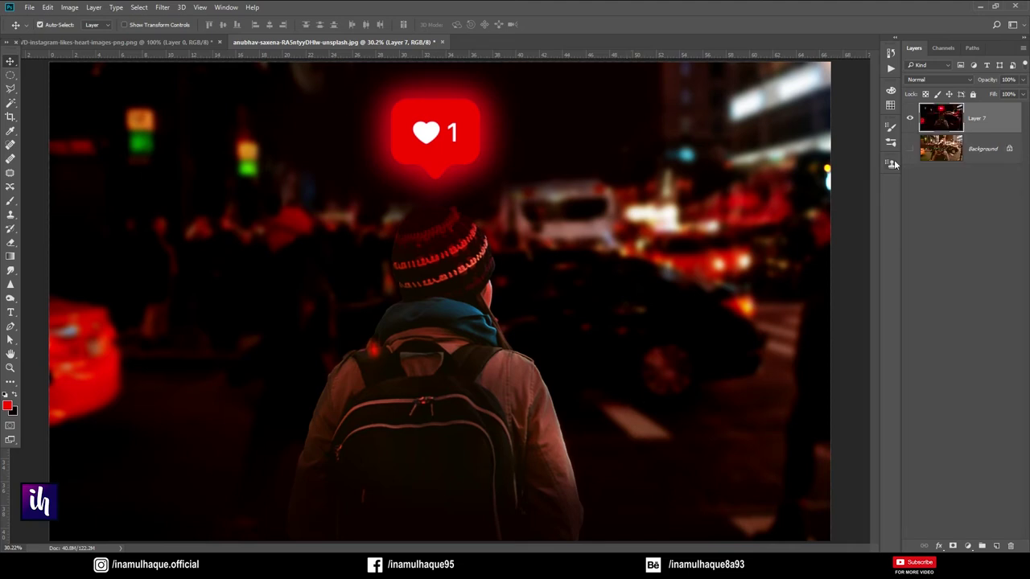
key("ctrl+alt+shift+e")
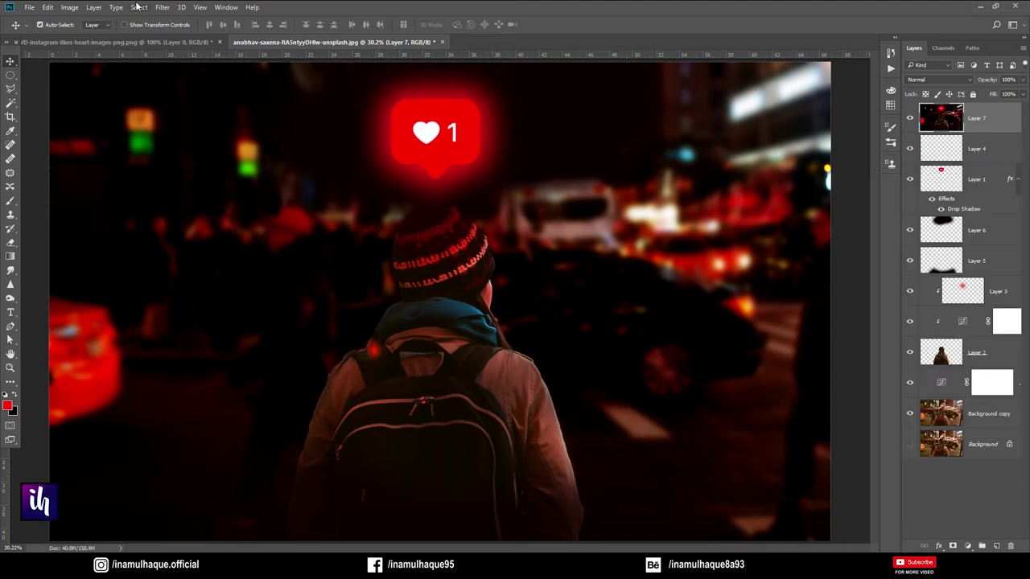
left_click(162, 7)
left_click(241, 85)
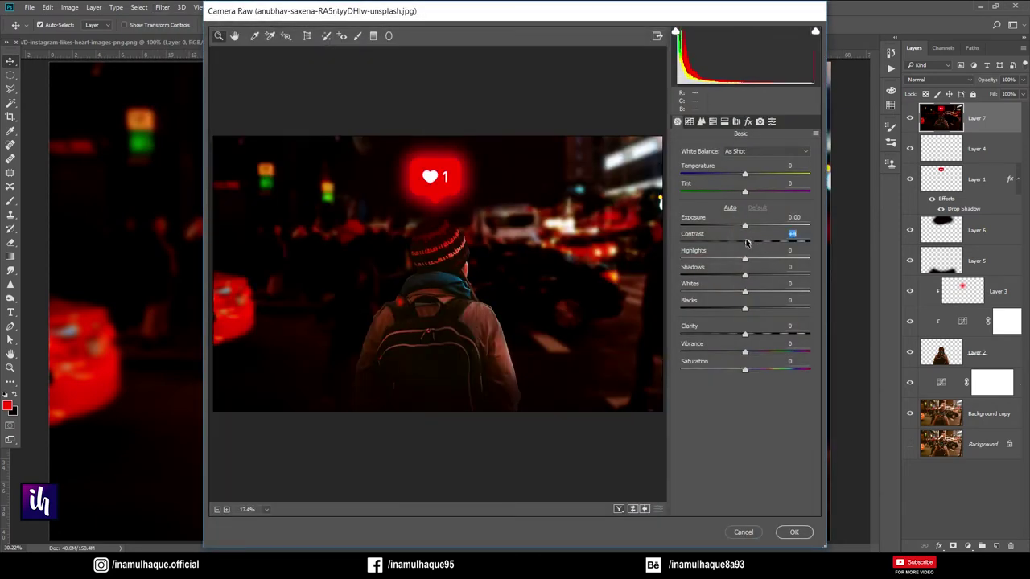
Grade Layer 7: exposure down to about -0.45, magenta tint +53, more clarity, vibrance and blacks adjusted.
left_click_drag(745, 231, 743, 232)
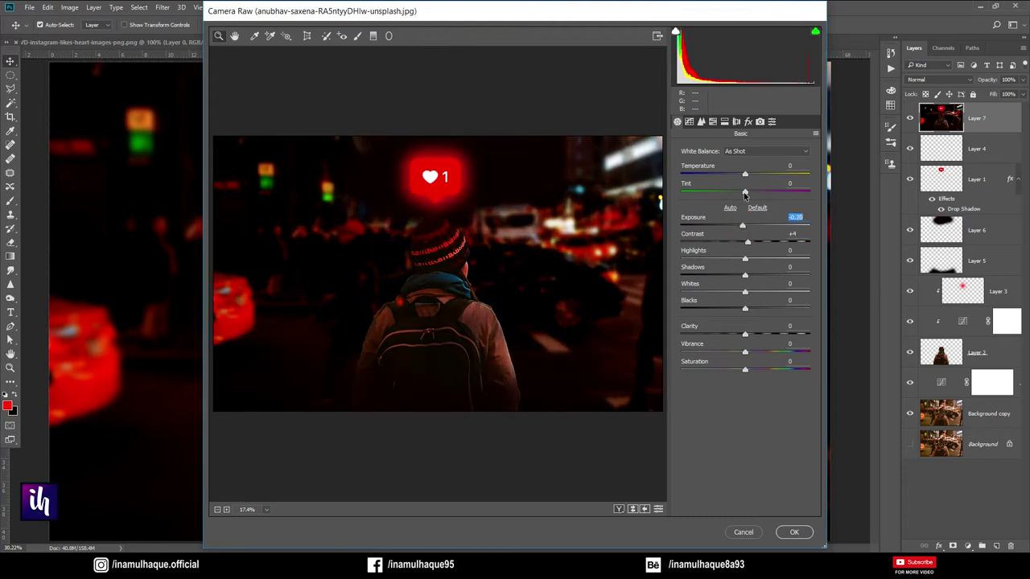
mouse_move(745, 193)
left_mouse_down()
mouse_move(768, 193)
mouse_move(760, 174)
left_mouse_up()
mouse_move(745, 334)
left_mouse_down()
mouse_move(767, 336)
mouse_move(754, 334)
left_mouse_up()
left_click_drag(744, 370, 764, 371)
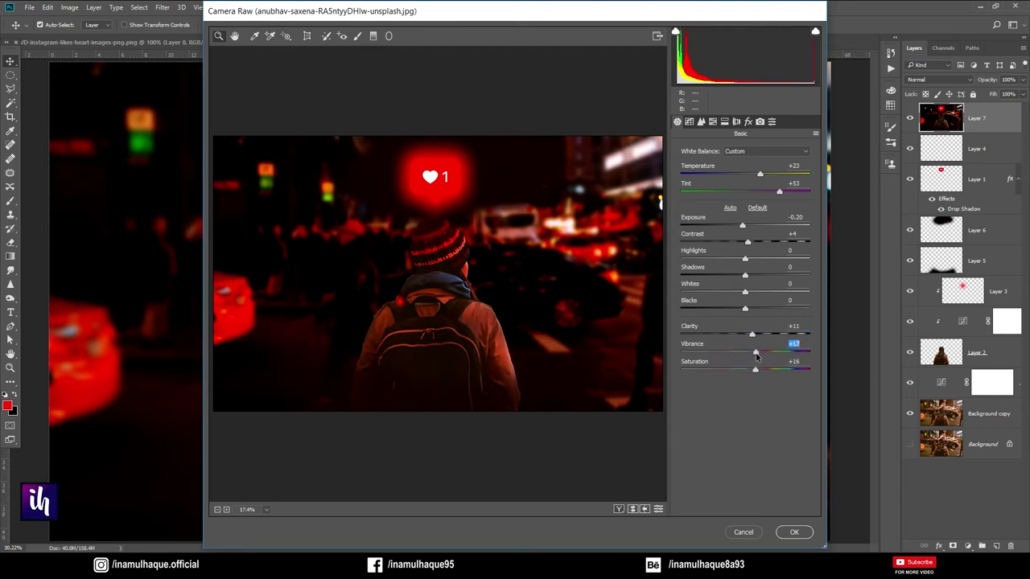
left_click_drag(744, 310, 757, 311)
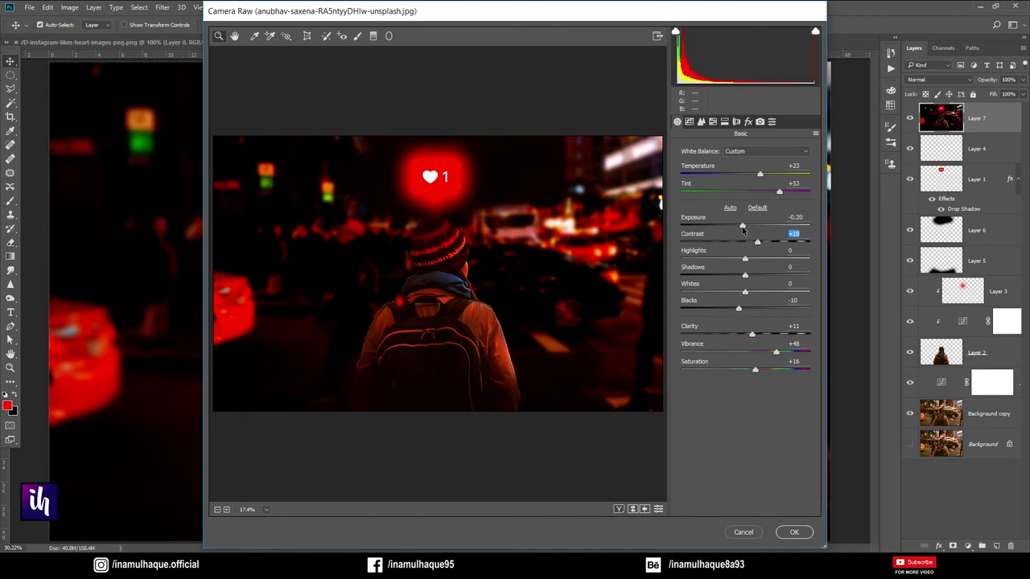
left_click_drag(743, 229, 739, 228)
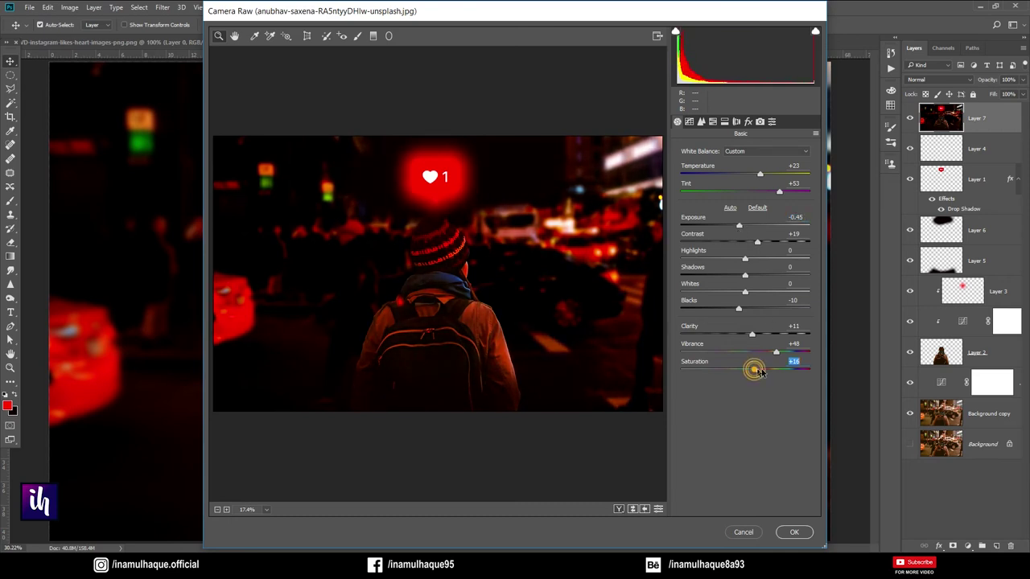
left_click_drag(741, 368, 733, 370)
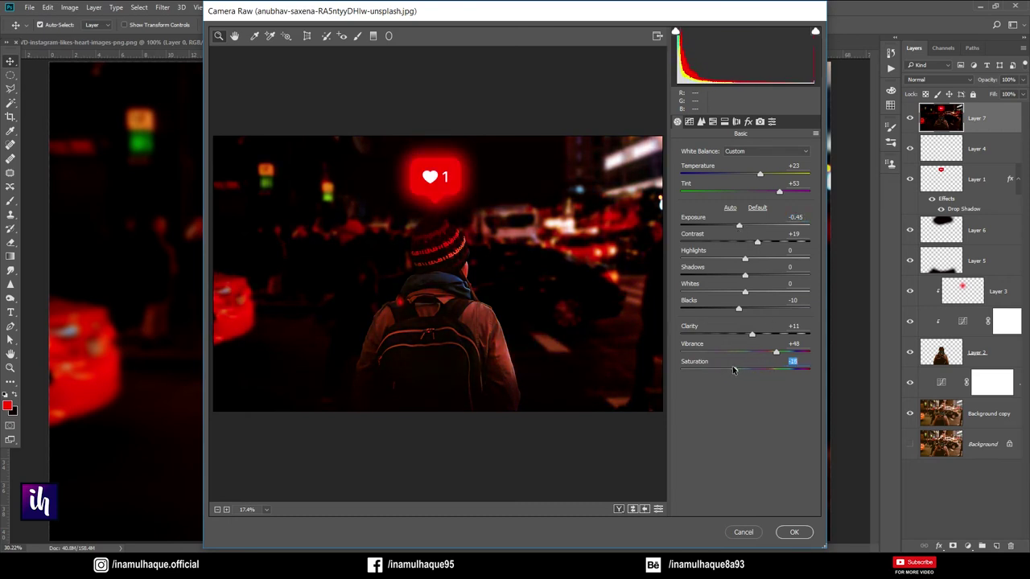
Commit the Camera Raw grade and add a Color Lookup adjustment layer with a 3DLUT look.
left_click(793, 533)
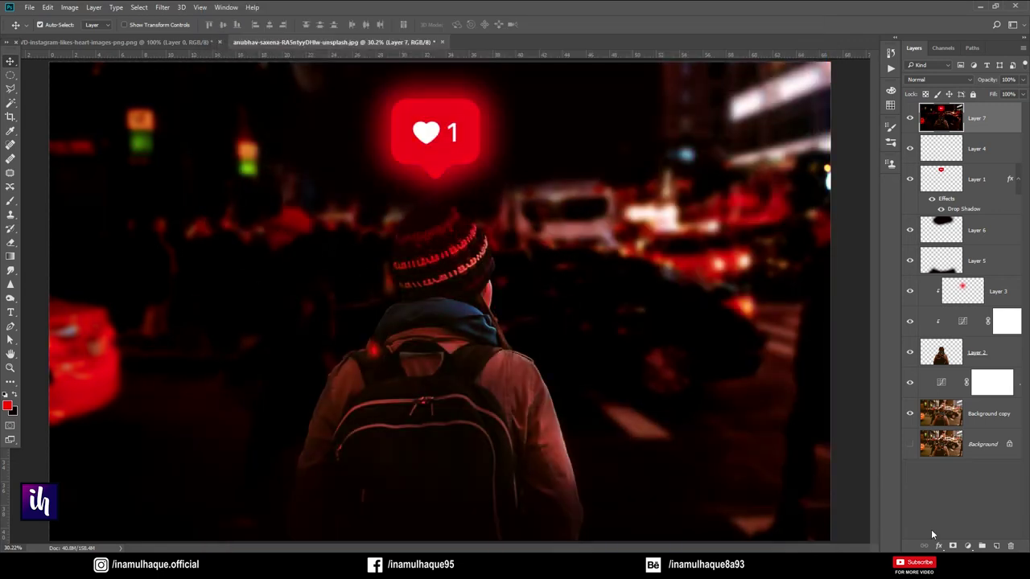
left_click(967, 546)
left_click(970, 468)
left_click(708, 165)
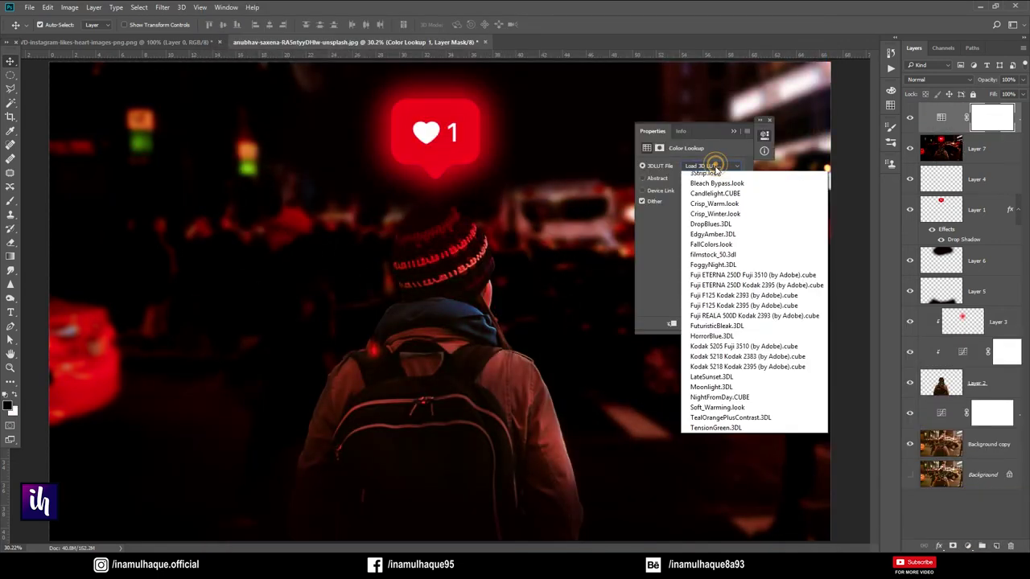
left_click(711, 210)
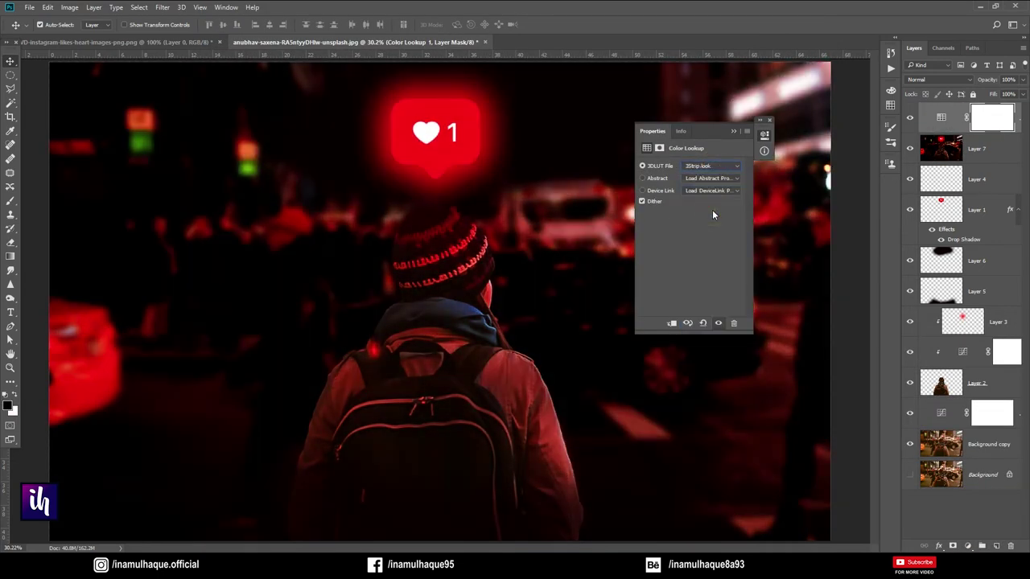
Preview the 3DLUT presets and settle on the 2Strip.look grade.
key("Down")
key("Down")
key("Down")
key("Down")
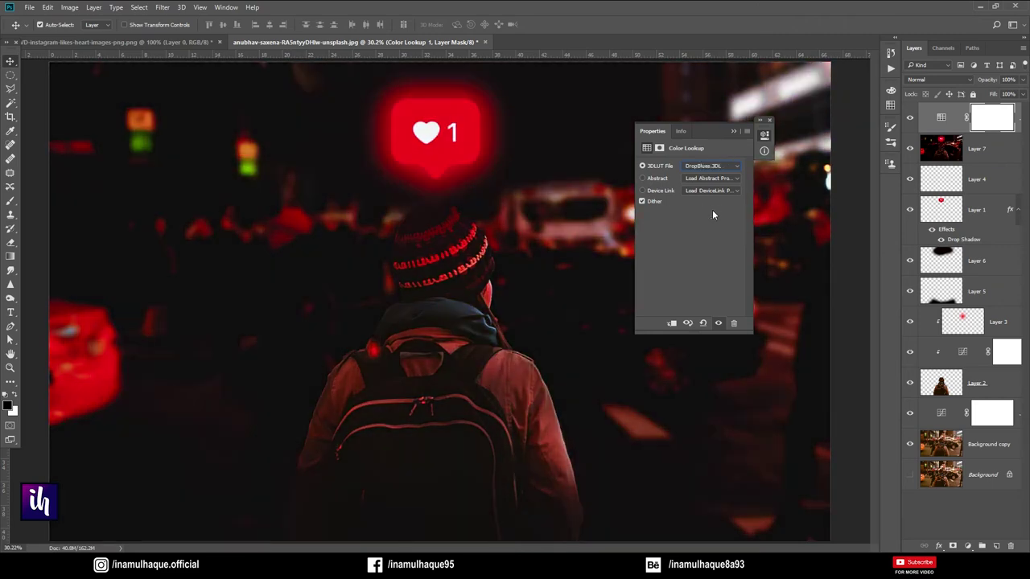
key("Down")
key("Down")
key("Down")
key("Down")
key("Down")
key("Down")
key("Down")
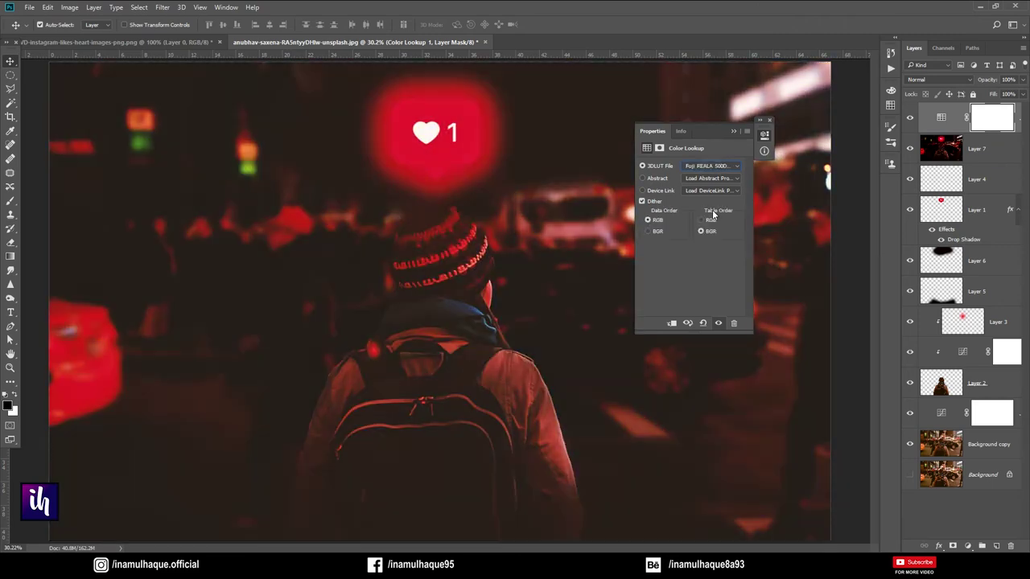
key("Down")
key("Down")
key("Down")
key("Down")
key("Down")
key("Down")
key("Down")
key("Down")
key("Down")
key("Up")
key("Up")
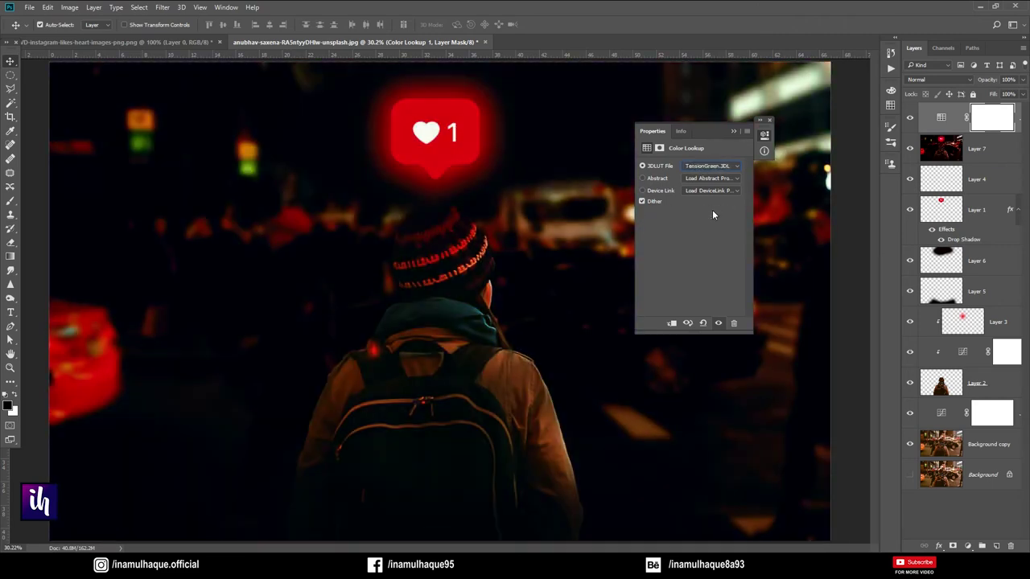
key("Up")
key("Up")
key("Up")
key("Up")
key("Up")
key("Up")
key("Up")
key("Up")
key("Up")
key("Up")
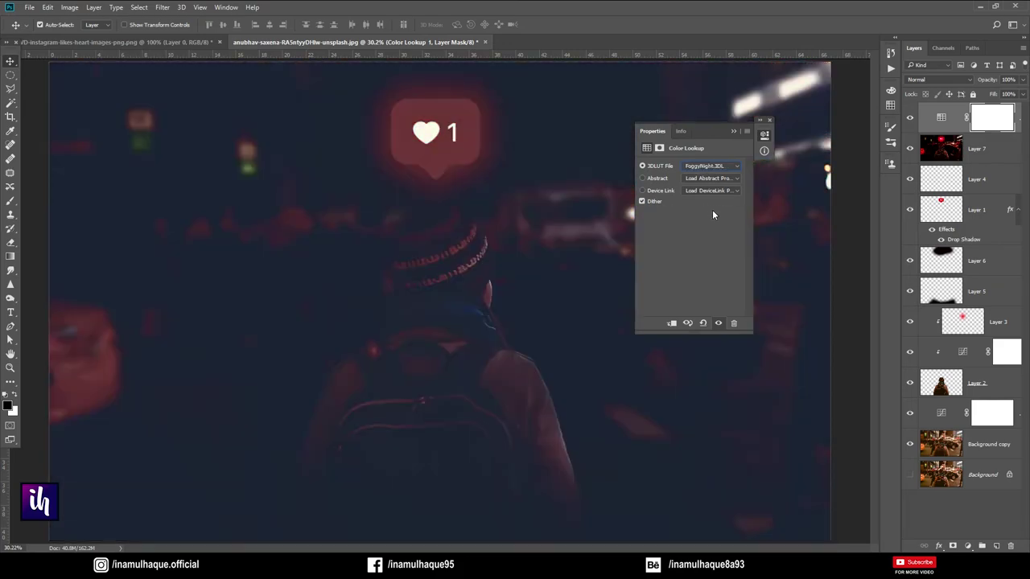
key("Up")
key("Up")
key("Up")
key("Up")
key("Up")
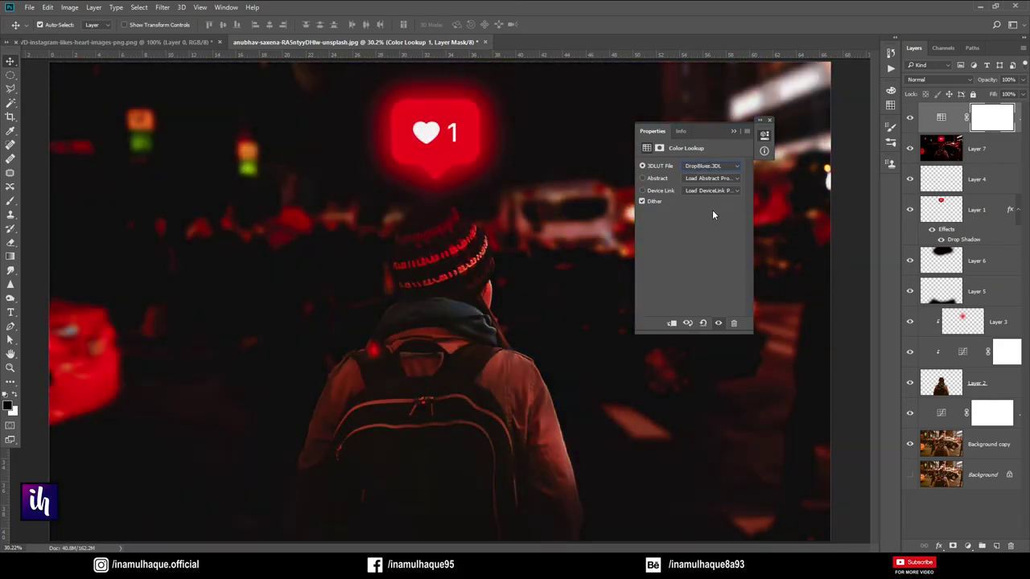
key("Up")
key("Up")
key("Up")
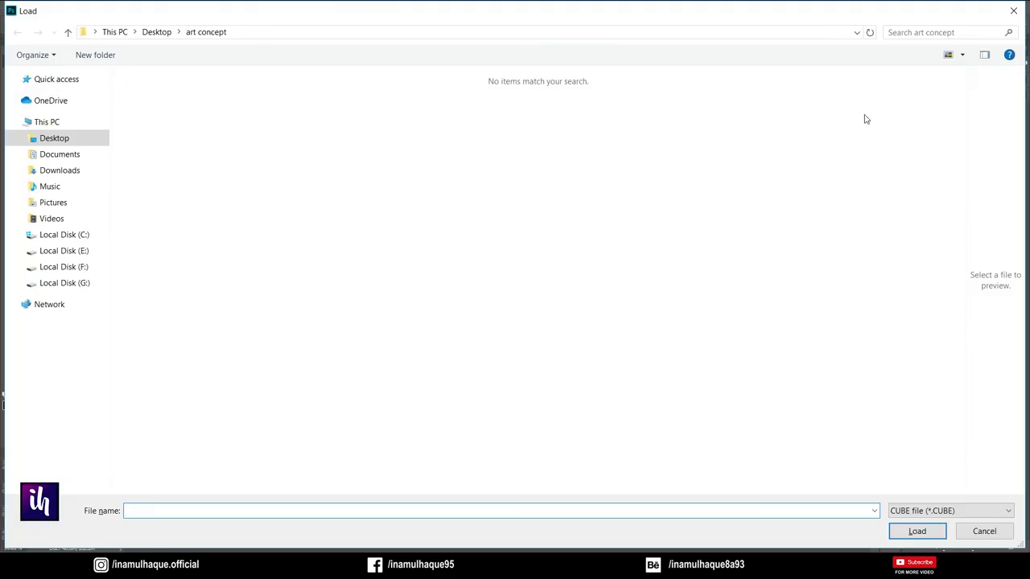
key("Escape")
key("Escape")
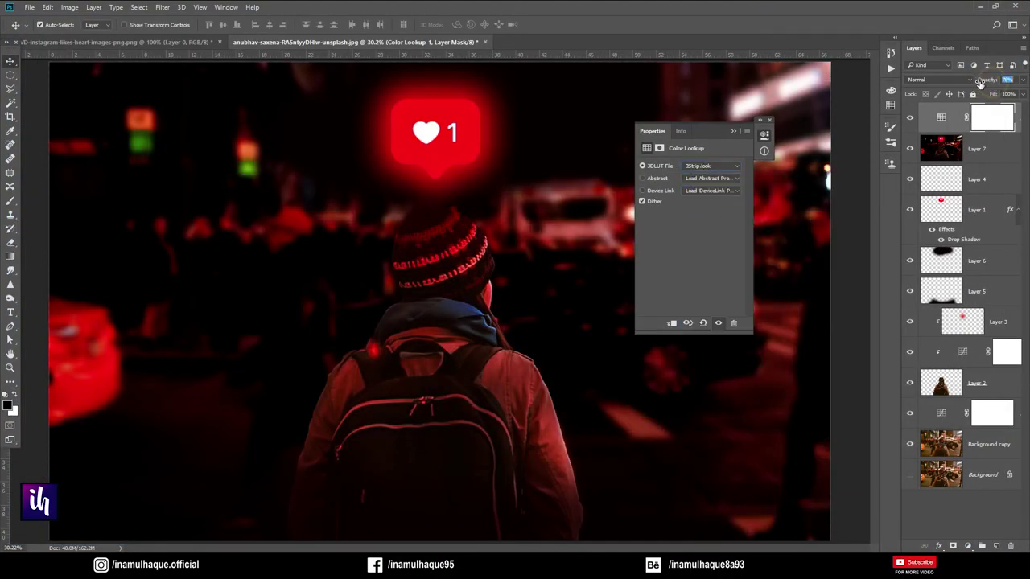
Set the Color Lookup layer to 90% opacity, close its properties, and fit the image in view.
left_click_drag(718, 126, 781, 126)
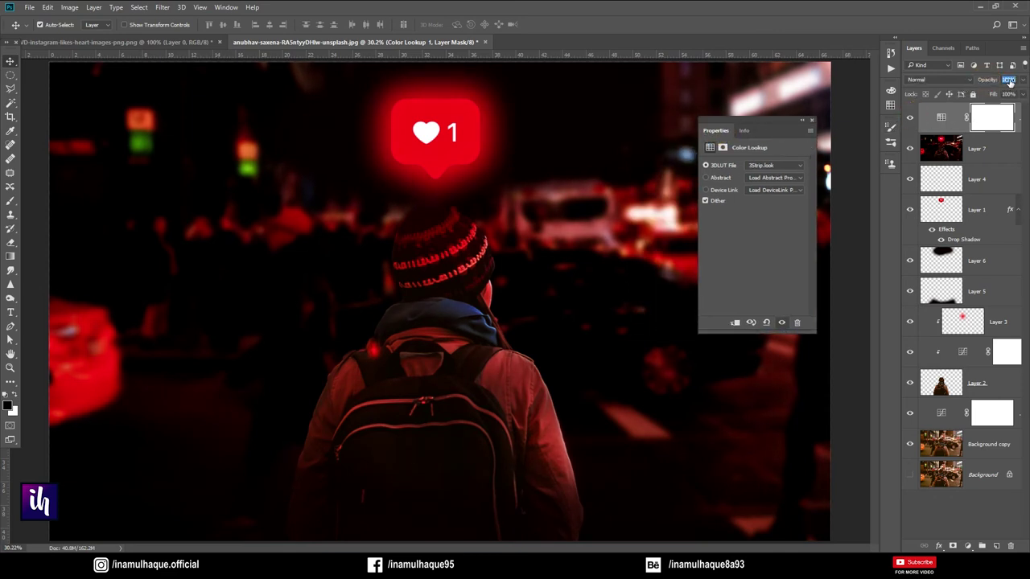
left_click(813, 121)
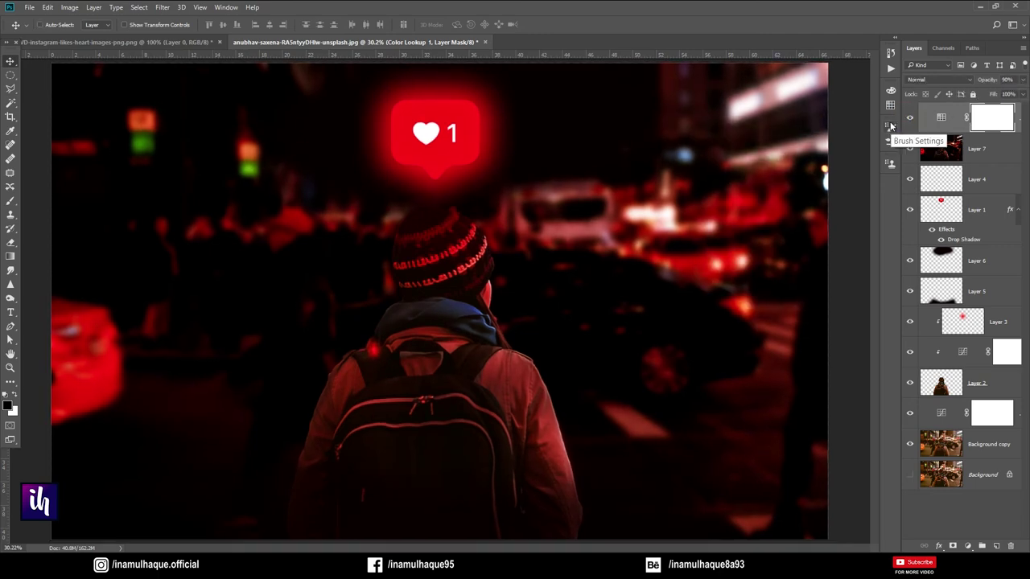
key("ctrl+minus")
key("ctrl+minus")
key("ctrl+0")
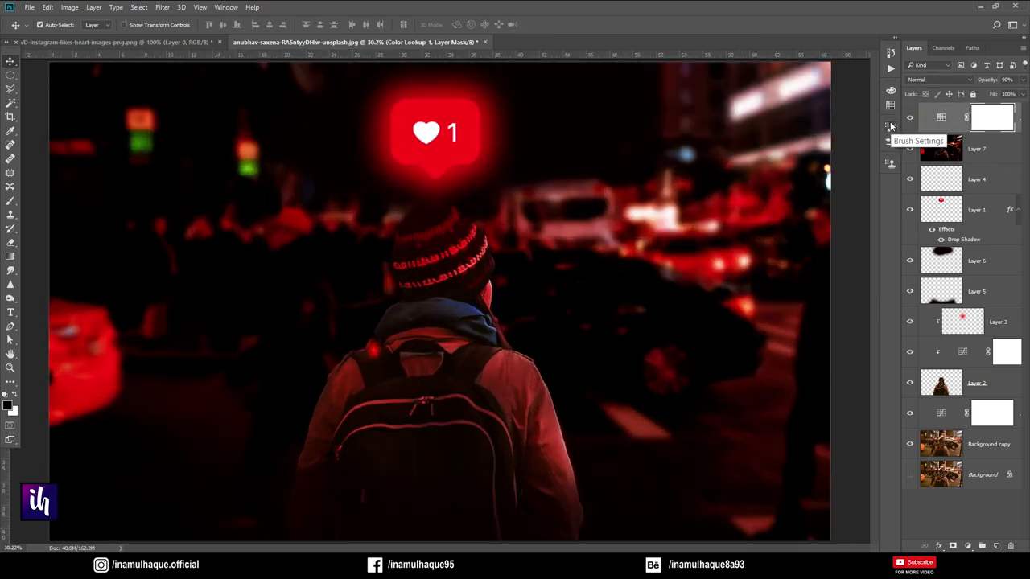
left_click(29, 7)
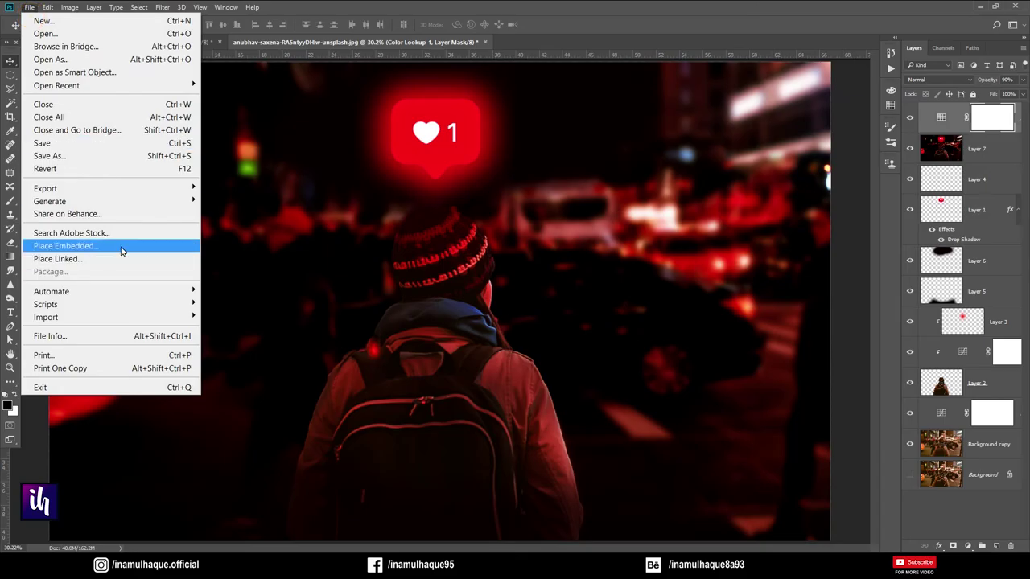
Place the red-orange bokeh image from the Desktop edit folder, scaled to cover the canvas.
left_click(65, 248)
left_click(54, 137)
double_click(846, 142)
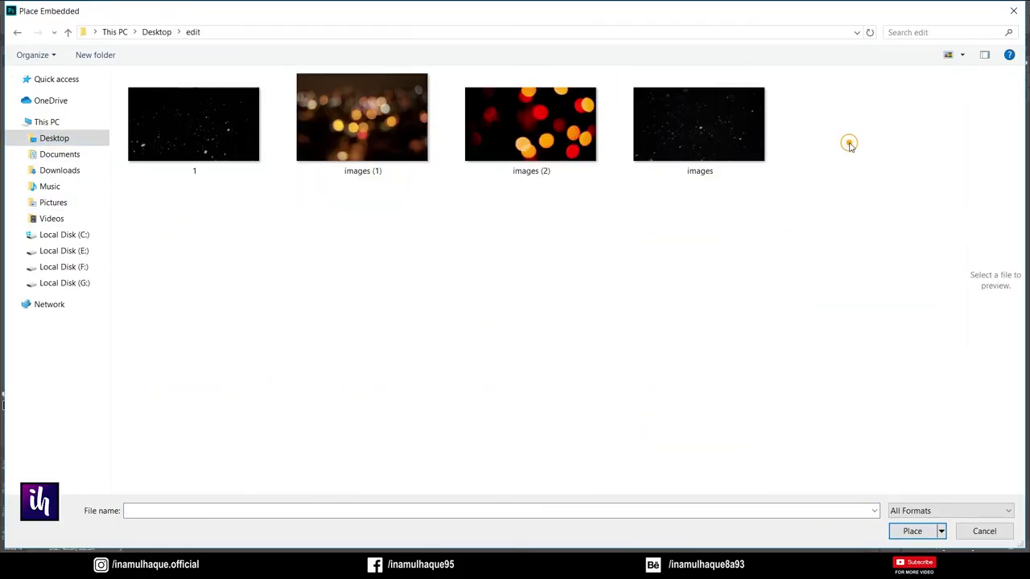
right_click(465, 252)
double_click(529, 161)
left_click_drag(500, 268, 217, 178)
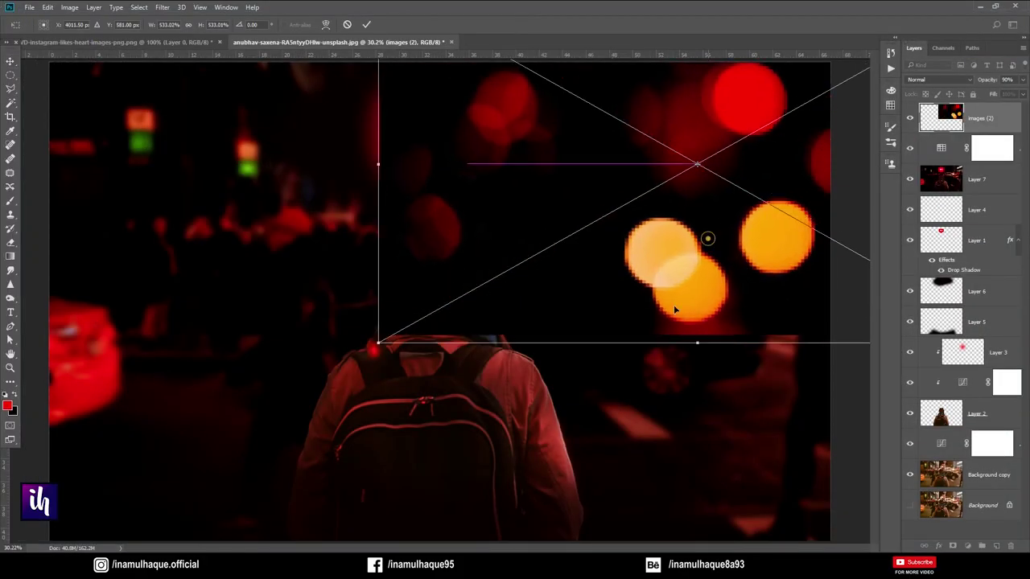
key("Return")
Set the bokeh layer to Lighten blend mode at 20% opacity.
left_click(939, 80)
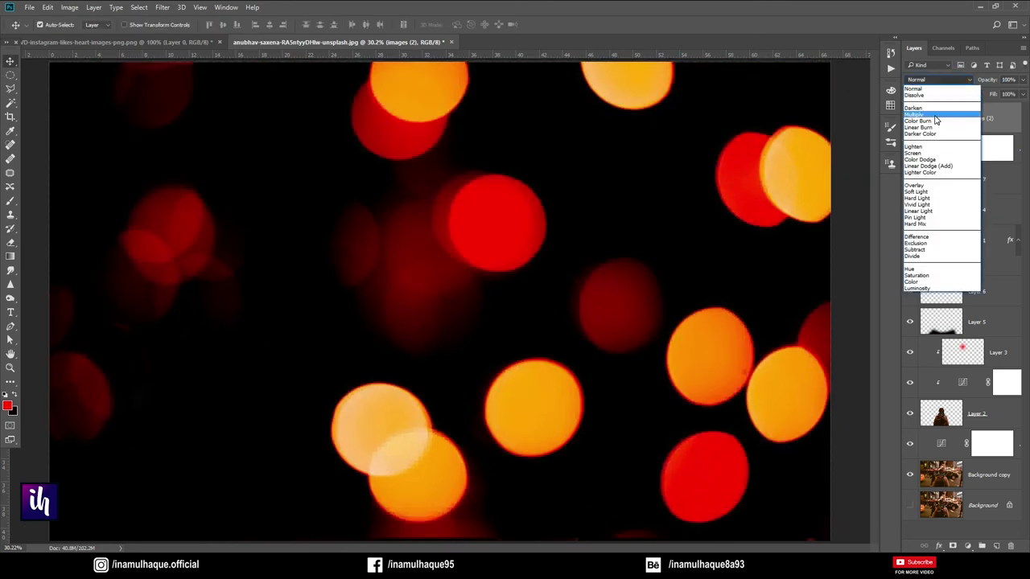
left_click(927, 109)
key("Down")
key("Down")
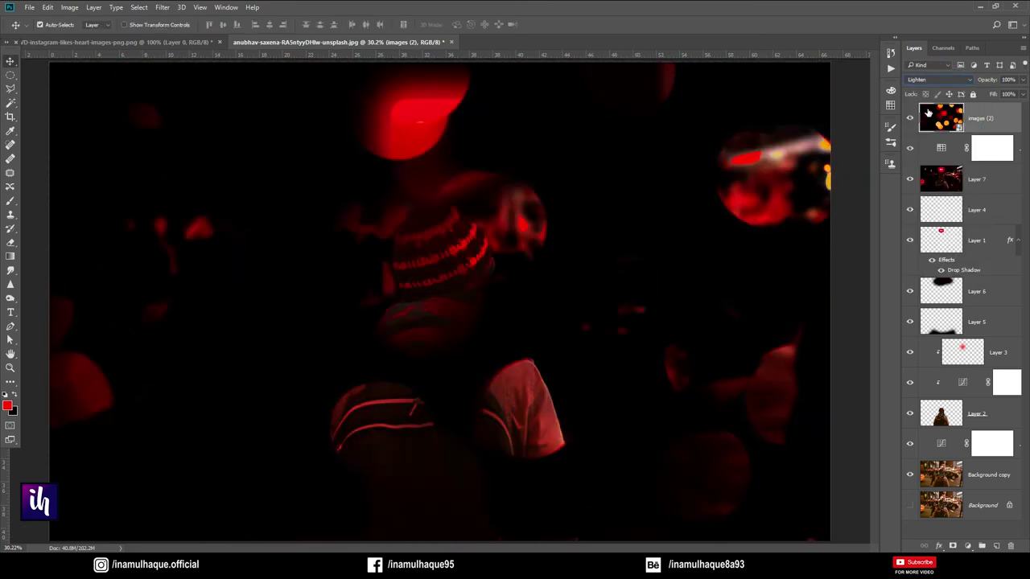
key("Down")
key("Down")
key("Down")
type("2")
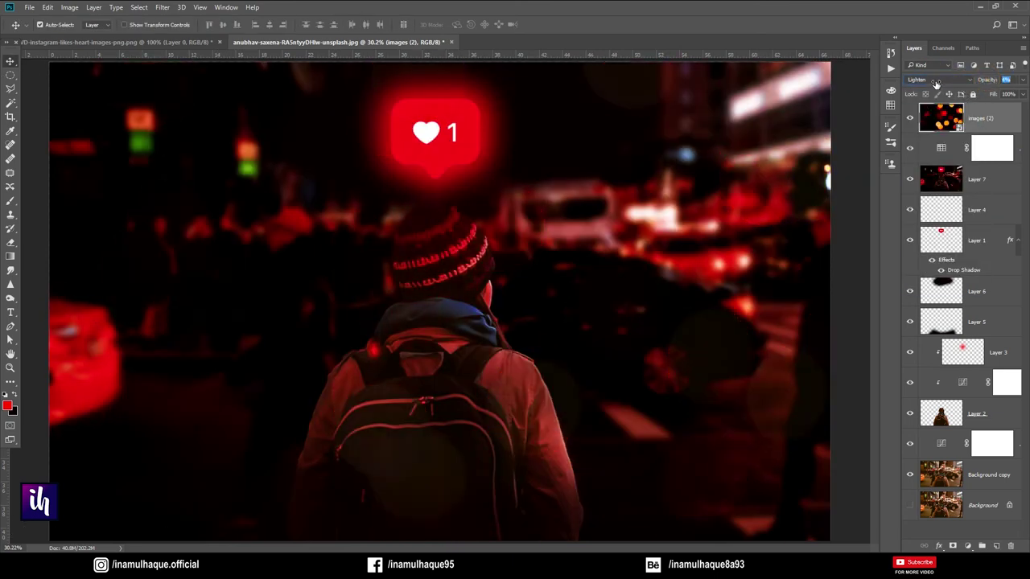
type("0")
Duplicate the bokeh layer, enlarge the copy and reposition it over the scene.
mouse_move(720, 322)
left_mouse_down()
mouse_move(736, 328)
mouse_move(168, 358)
left_mouse_up()
key("ctrl+t")
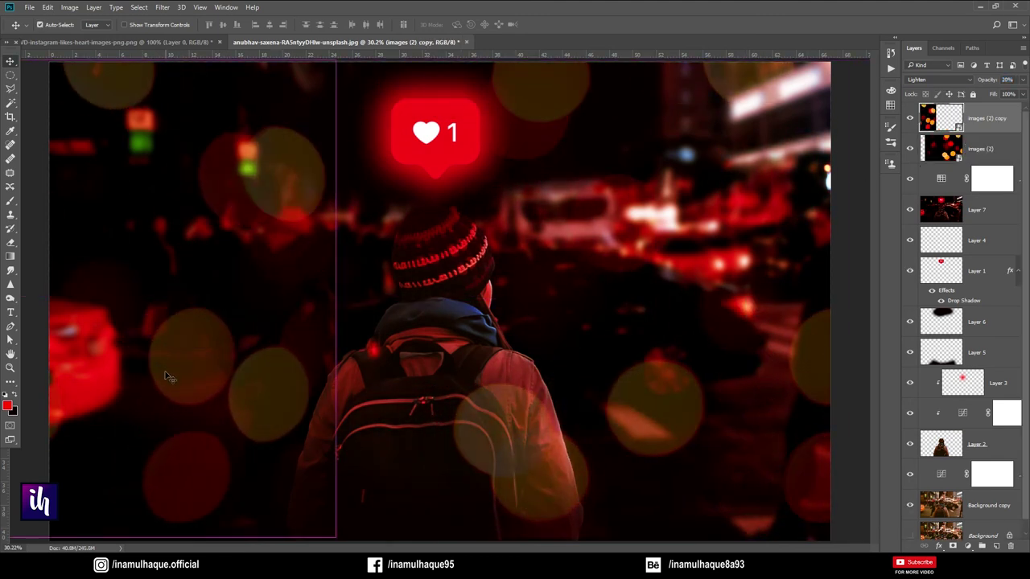
left_click_drag(151, 24, 169, 24)
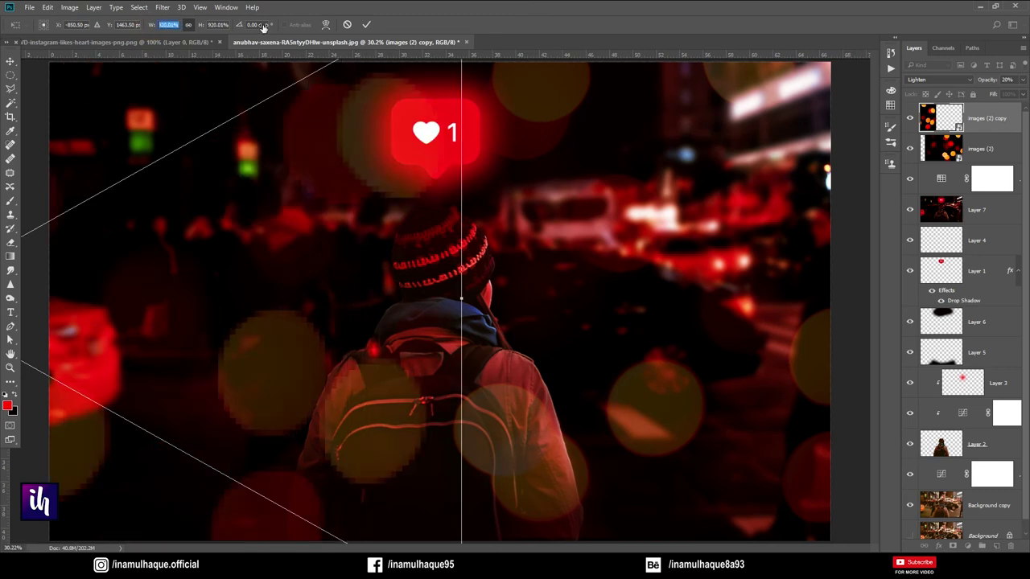
key("Return")
mouse_move(346, 165)
left_mouse_down()
mouse_move(282, 263)
mouse_move(214, 272)
left_mouse_up()
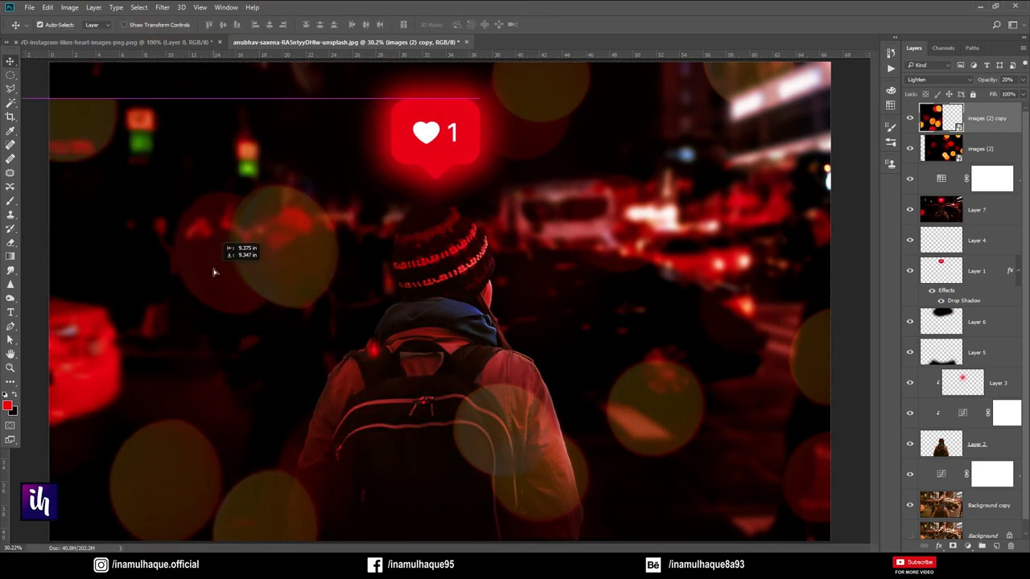
Apply a Gaussian Blur of about 12.5 pixels to the bokeh copy.
left_click(161, 7)
left_click(372, 209)
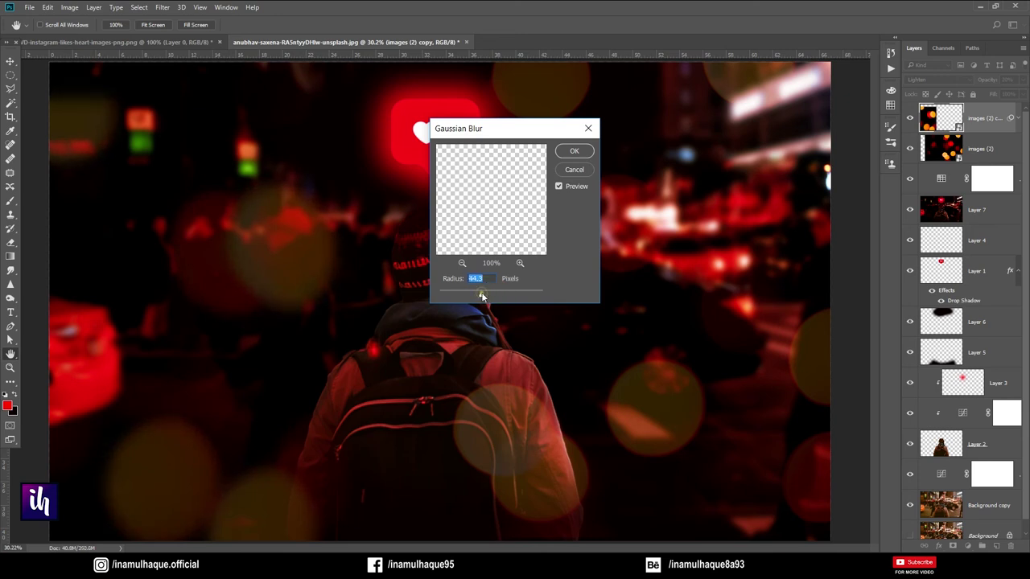
left_click_drag(481, 296, 489, 297)
key("Return")
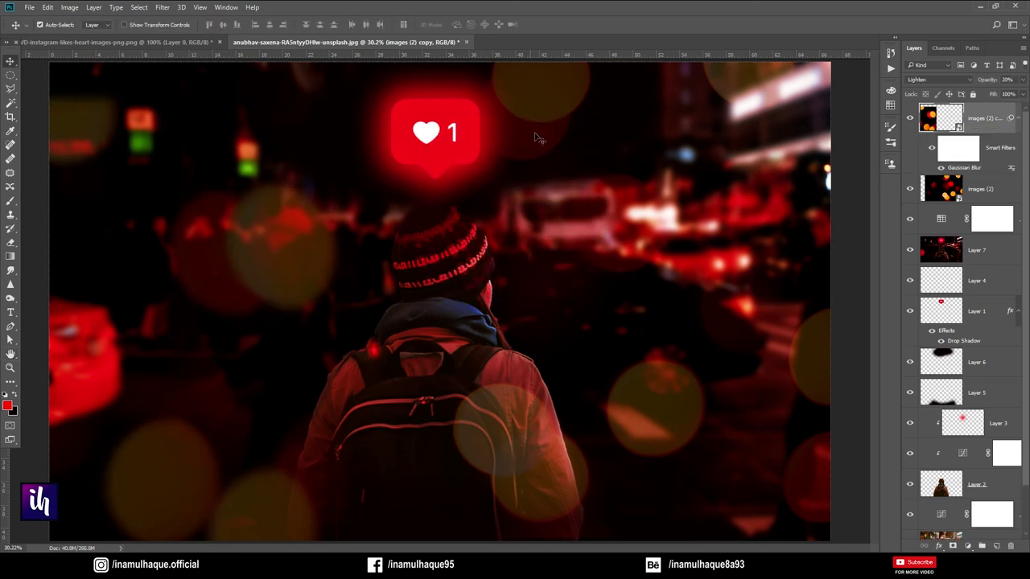
Toggle the bokeh copy's Gaussian Blur smart filter off and on to compare.
left_click(910, 190)
left_click(931, 147)
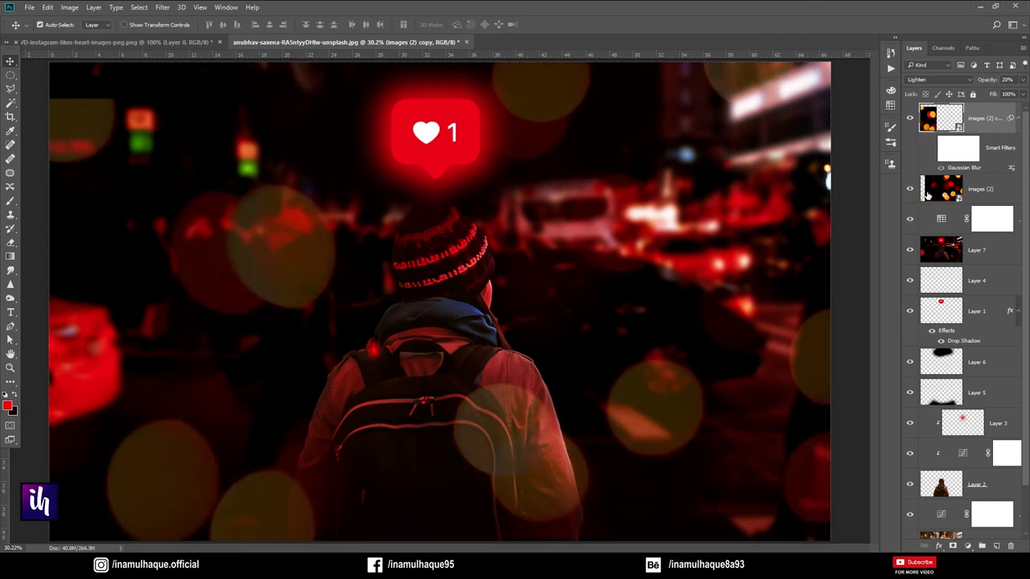
left_click(910, 189)
Lower images (2) to 11% opacity and dim the blurred bokeh copy to around 10%.
left_click(957, 194)
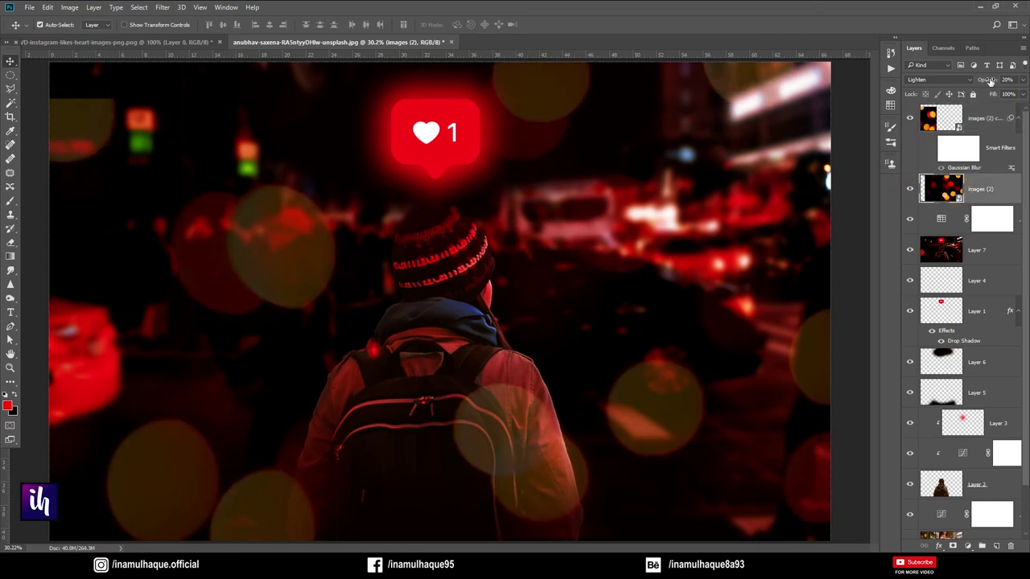
left_click(986, 80)
left_click_drag(986, 80, 980, 80)
mouse_move(978, 189)
left_mouse_down()
mouse_move(989, 277)
mouse_move(965, 480)
mouse_move(955, 185)
left_mouse_up()
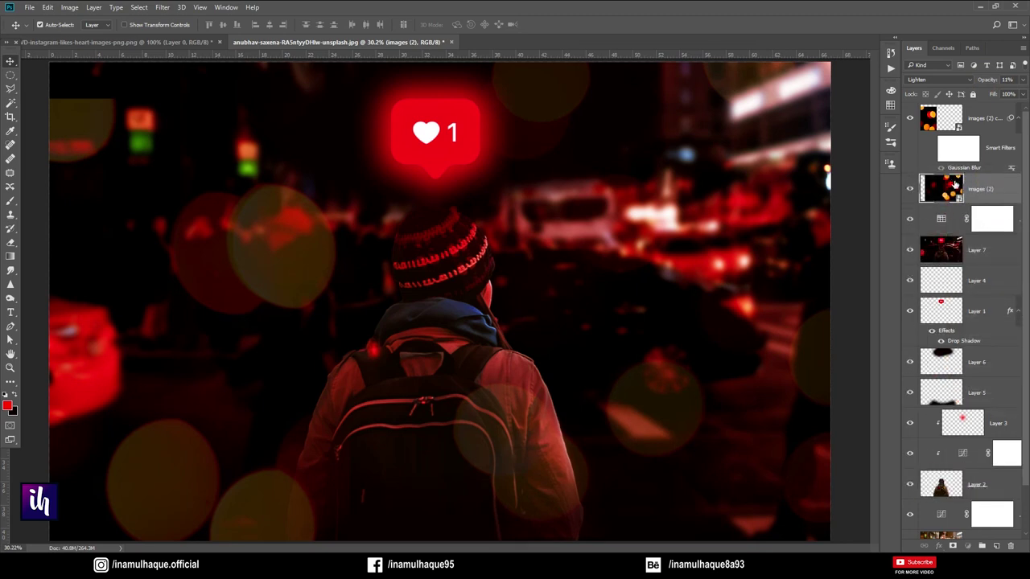
left_click_drag(983, 83, 980, 81)
left_click(945, 117)
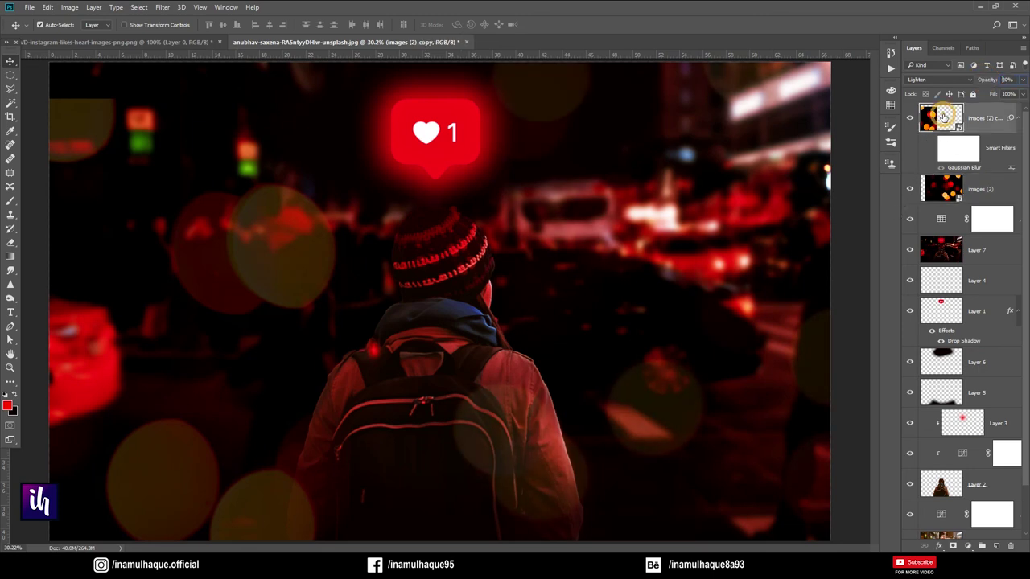
left_click_drag(986, 84, 982, 85)
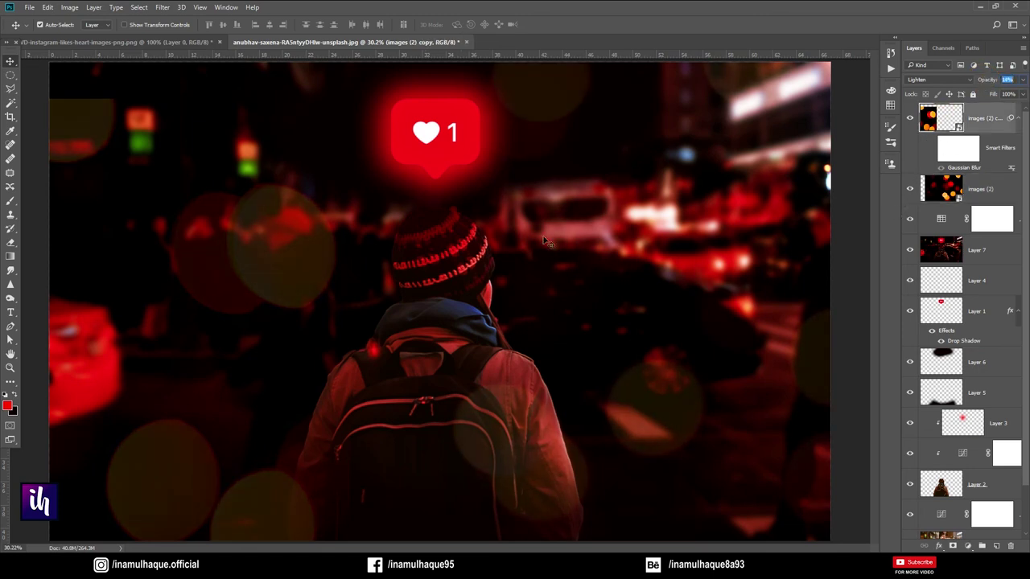